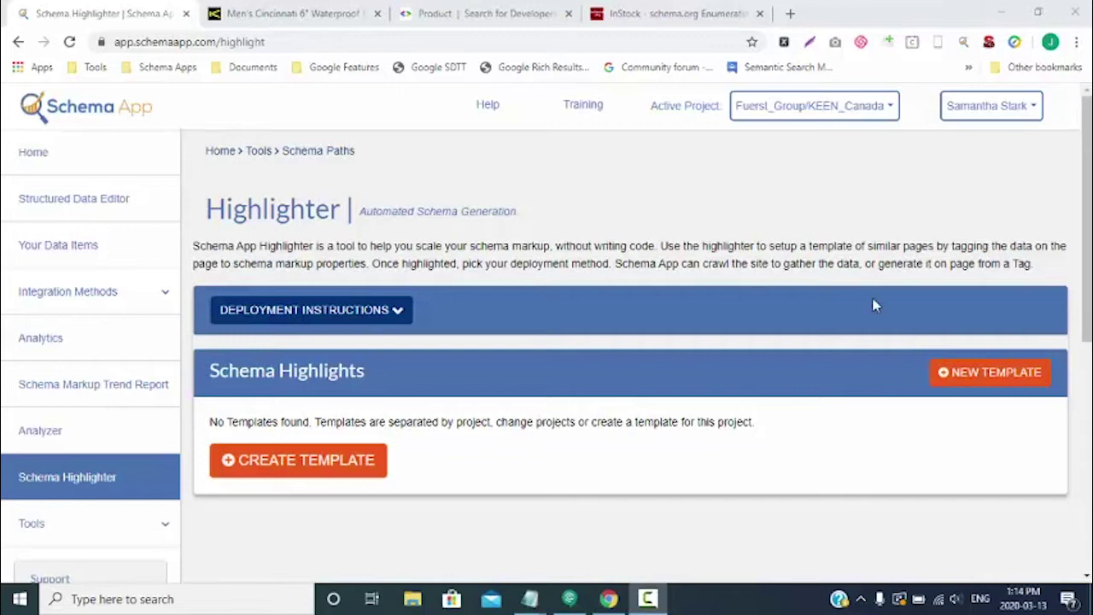
Look over the KEEN Men's Cincinnati 6" Waterproof Boot product page and copy its web address
click(303, 18)
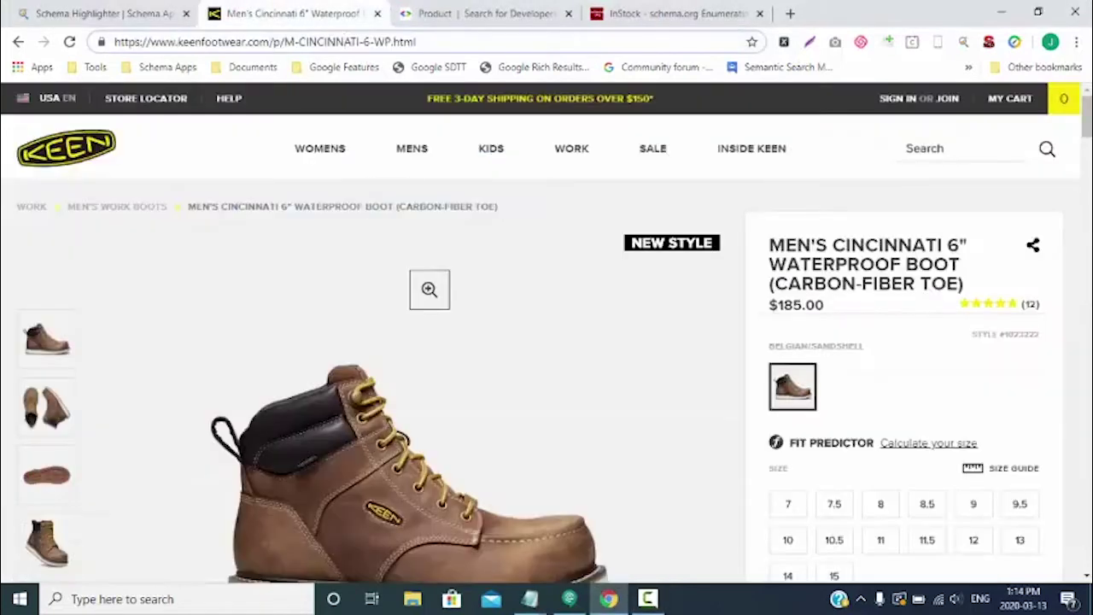
scroll(429, 288, down, 2)
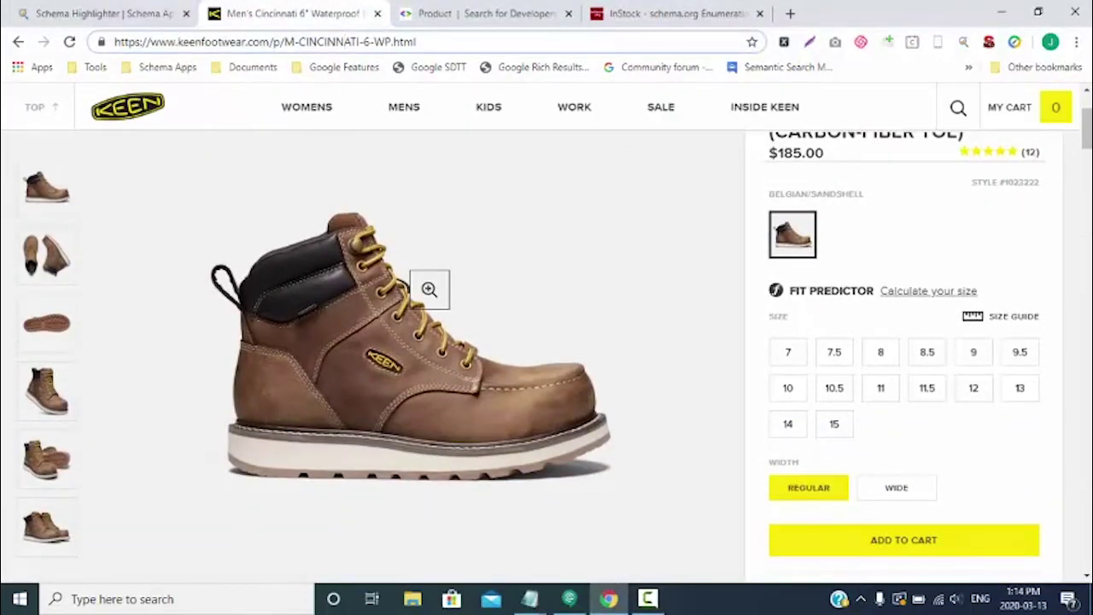
scroll(429, 289, up, 2)
scroll(429, 289, down, 3)
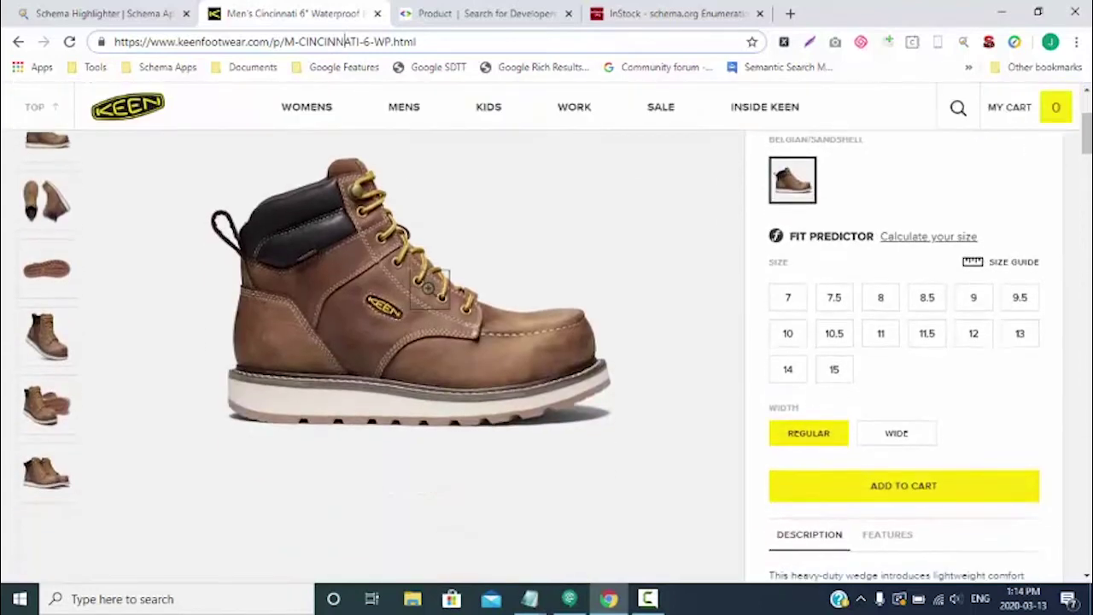
scroll(428, 289, down, 5)
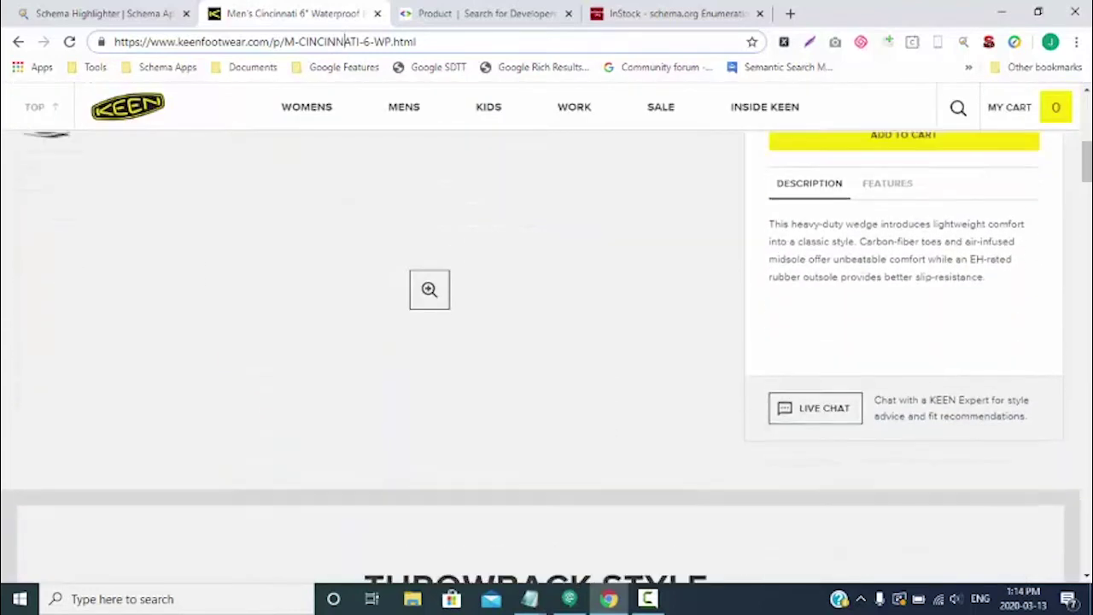
scroll(428, 289, up, 8)
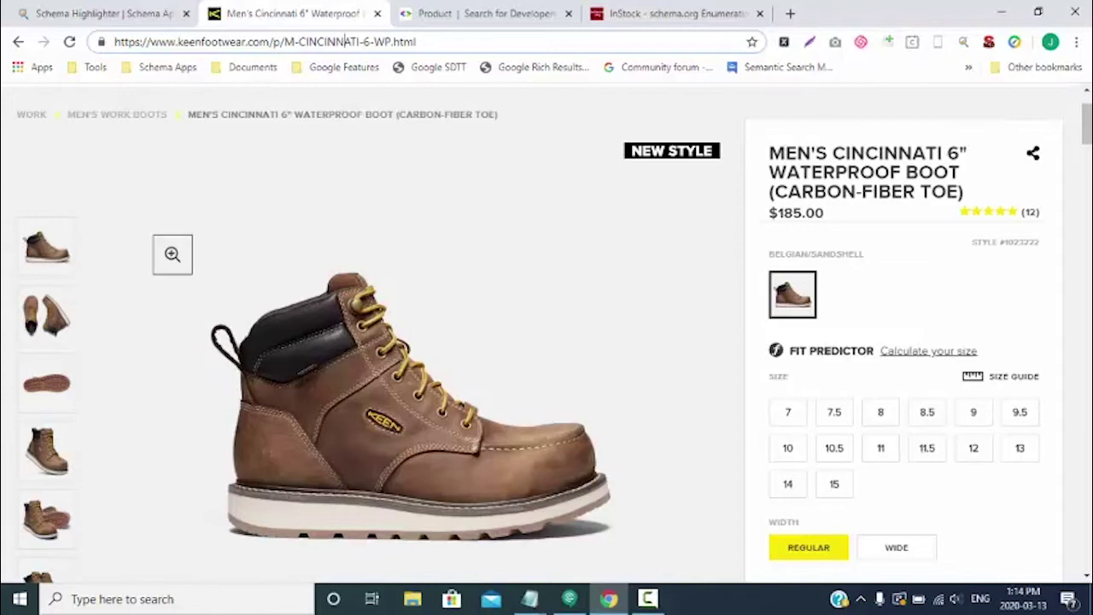
click(311, 41)
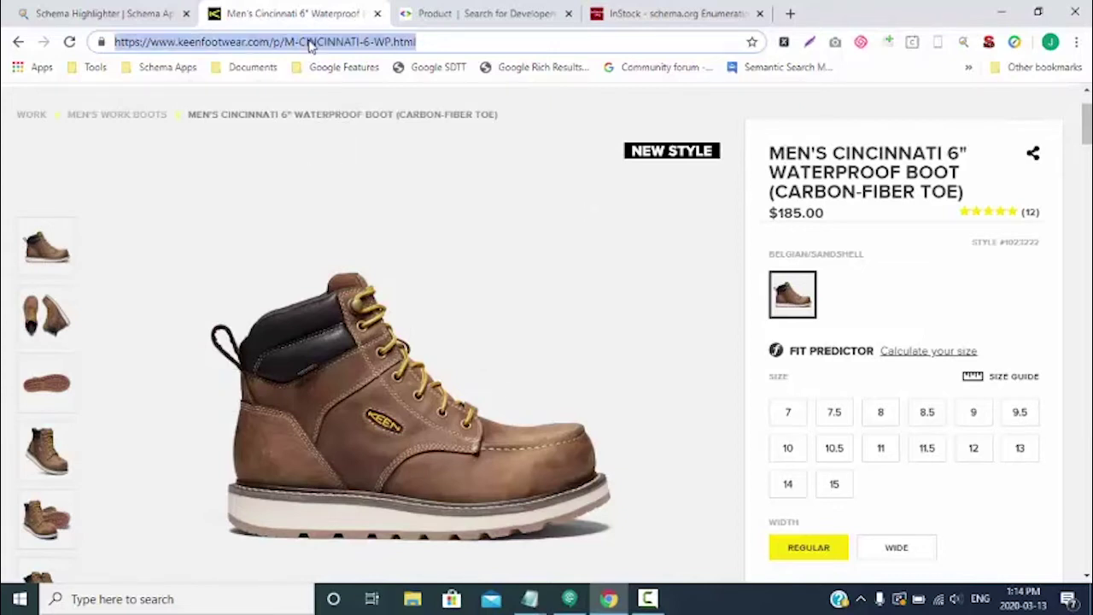
right_click(311, 43)
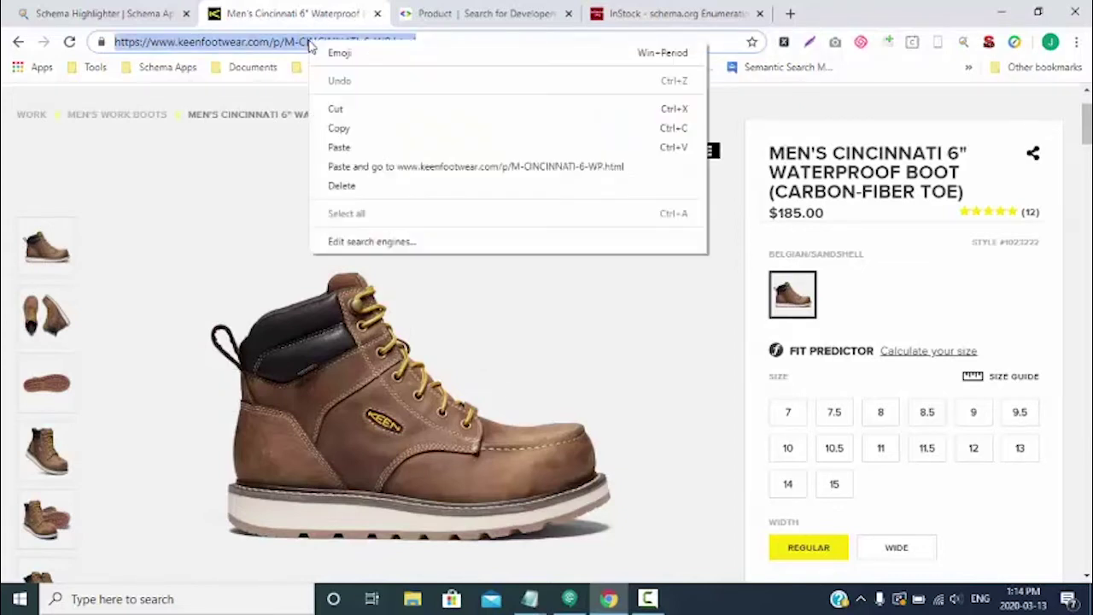
click(341, 126)
Create a new Schema Highlighter template using the copied KEEN boot page address as its URL
click(115, 14)
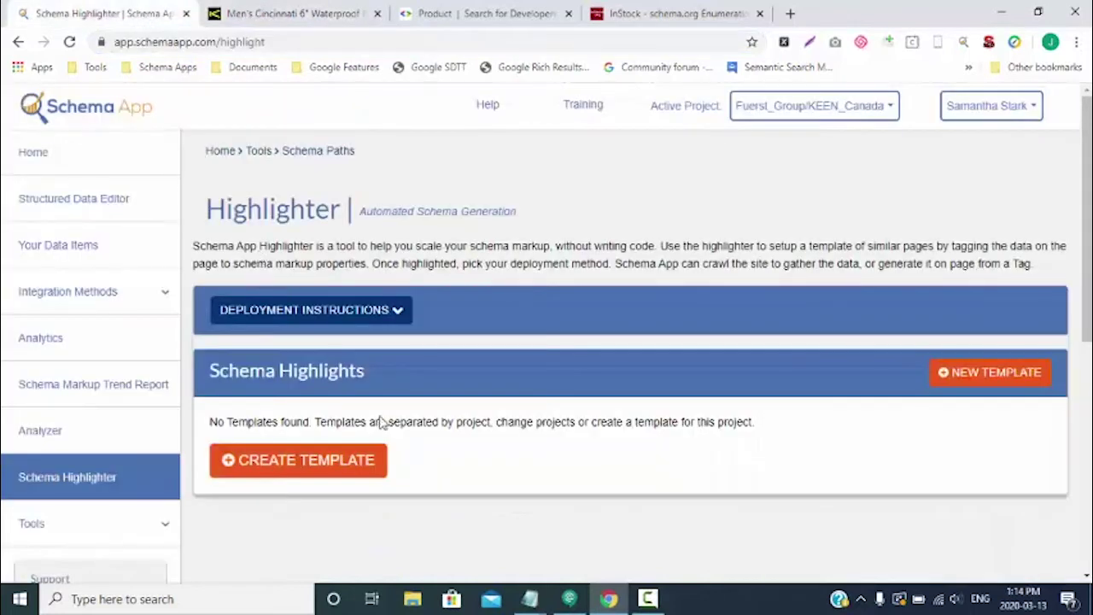
click(327, 469)
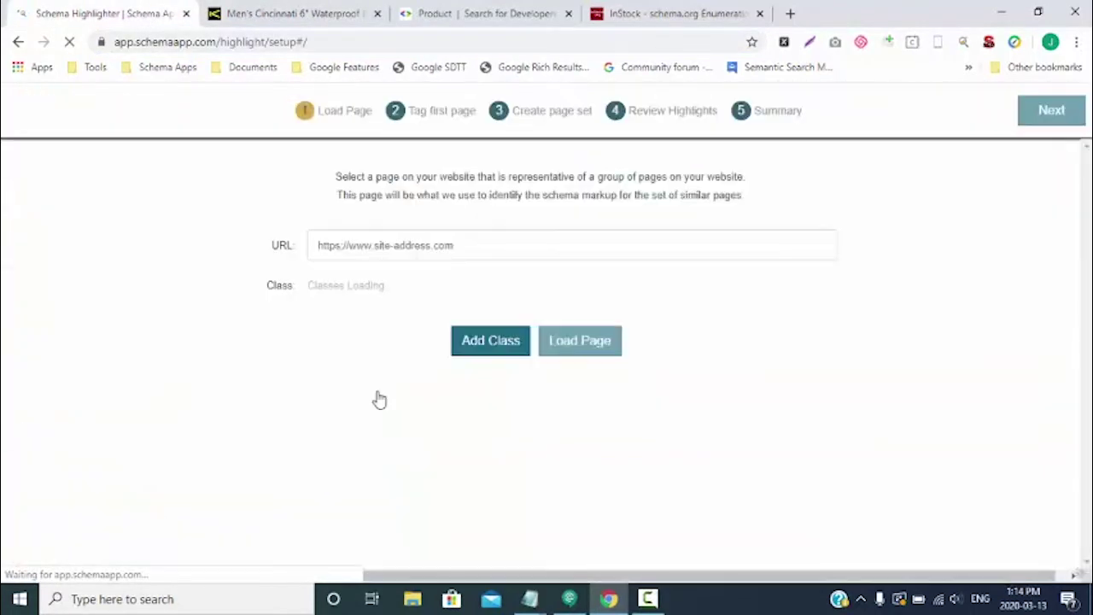
click(366, 245)
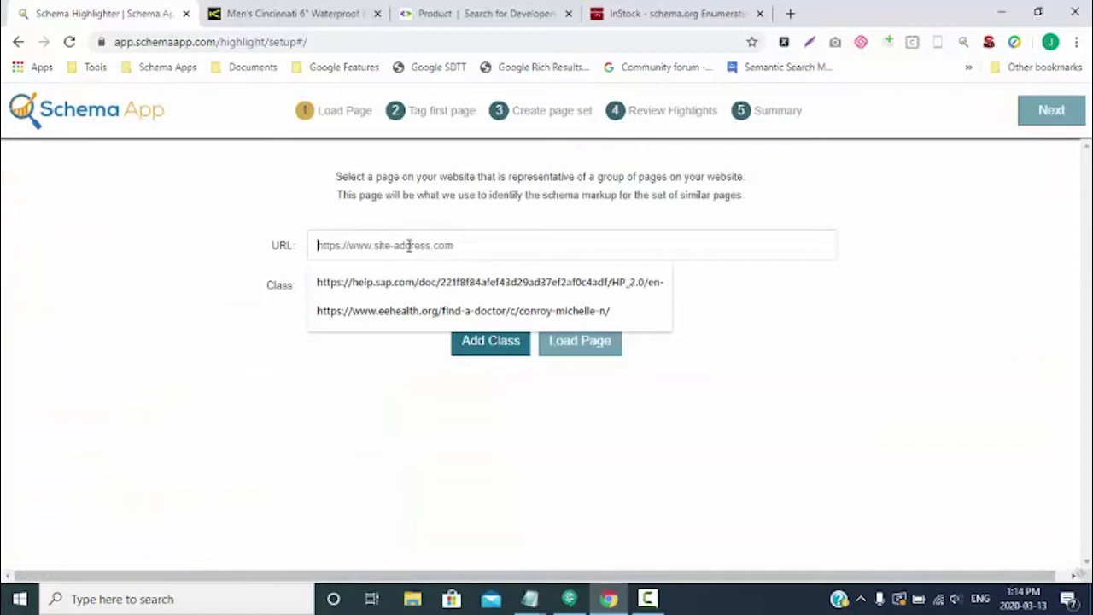
right_click(408, 246)
click(462, 372)
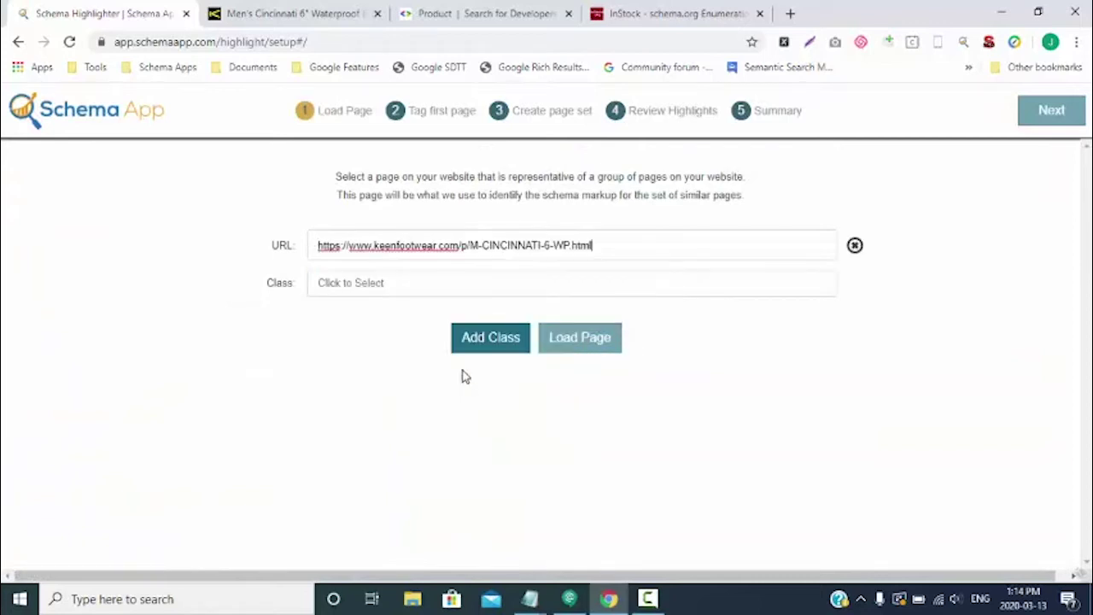
Set the template's class to Product and load the boot page for tagging
click(380, 284)
text(prod)
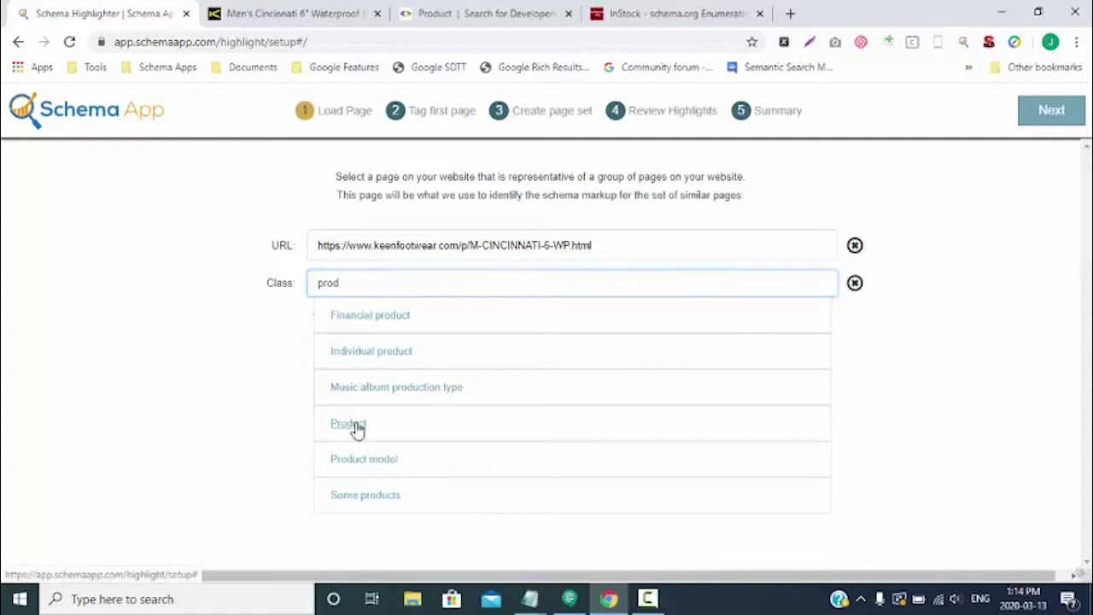
click(356, 427)
click(572, 340)
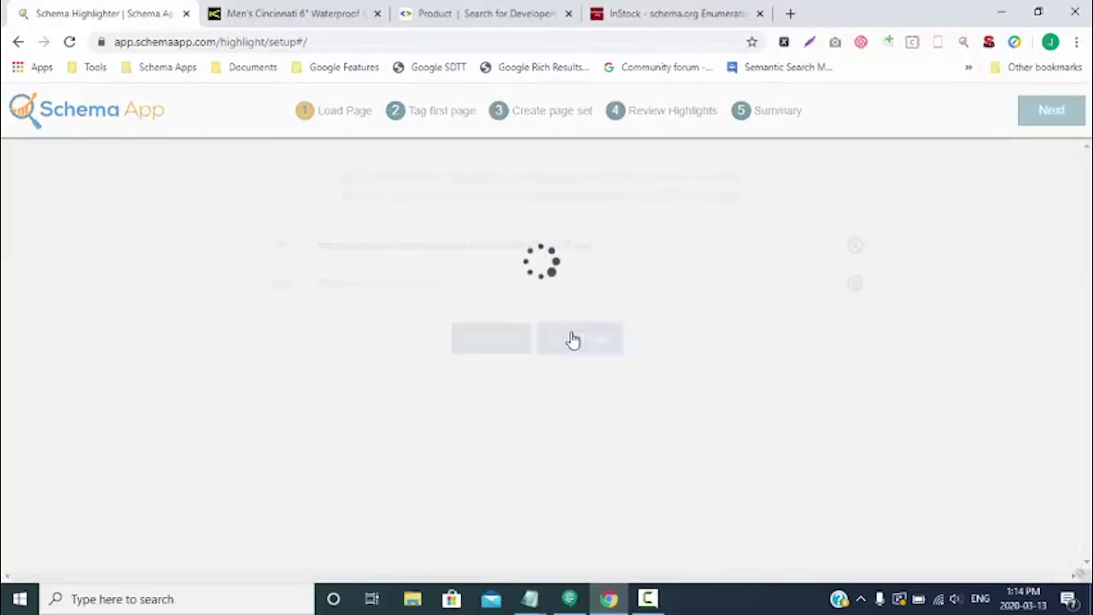
scroll(625, 288, down, 3)
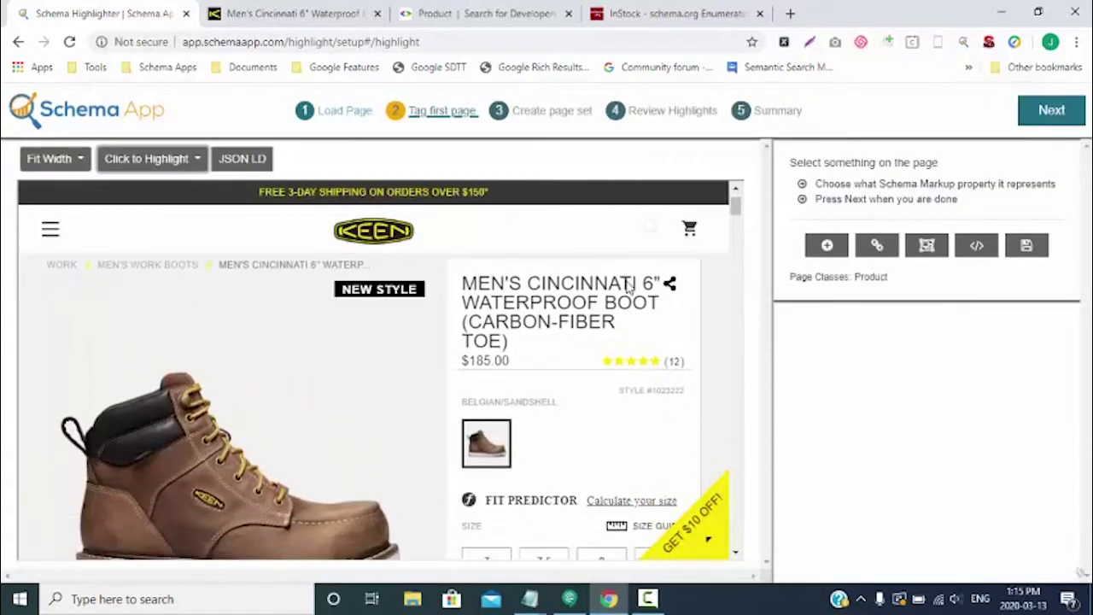
scroll(625, 288, up, 3)
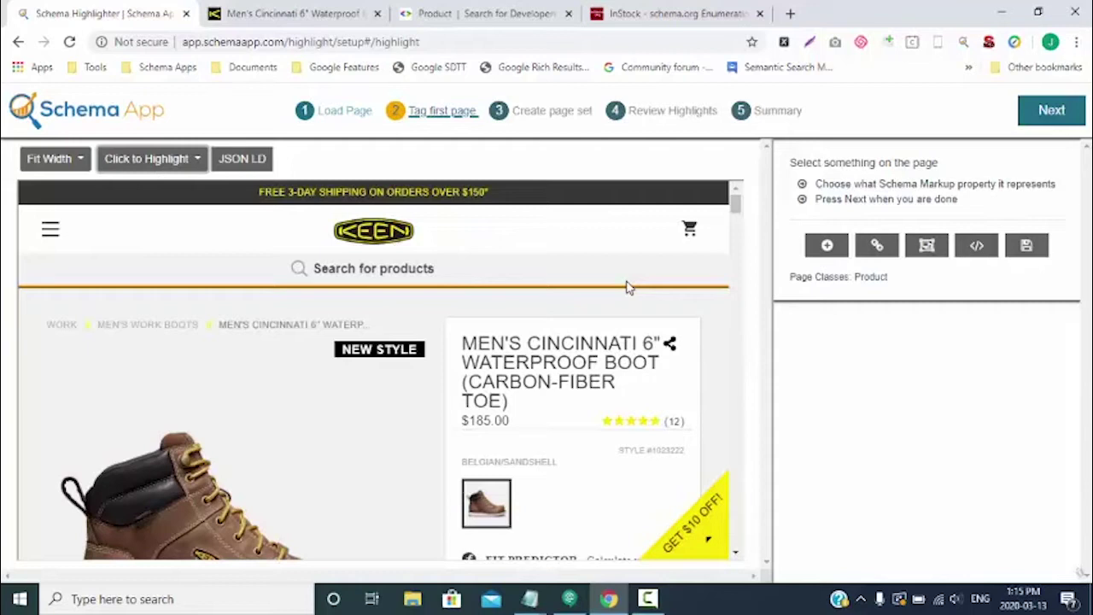
Review Google's Product structured data documentation, examining the guidelines and the required and recommended properties
click(502, 19)
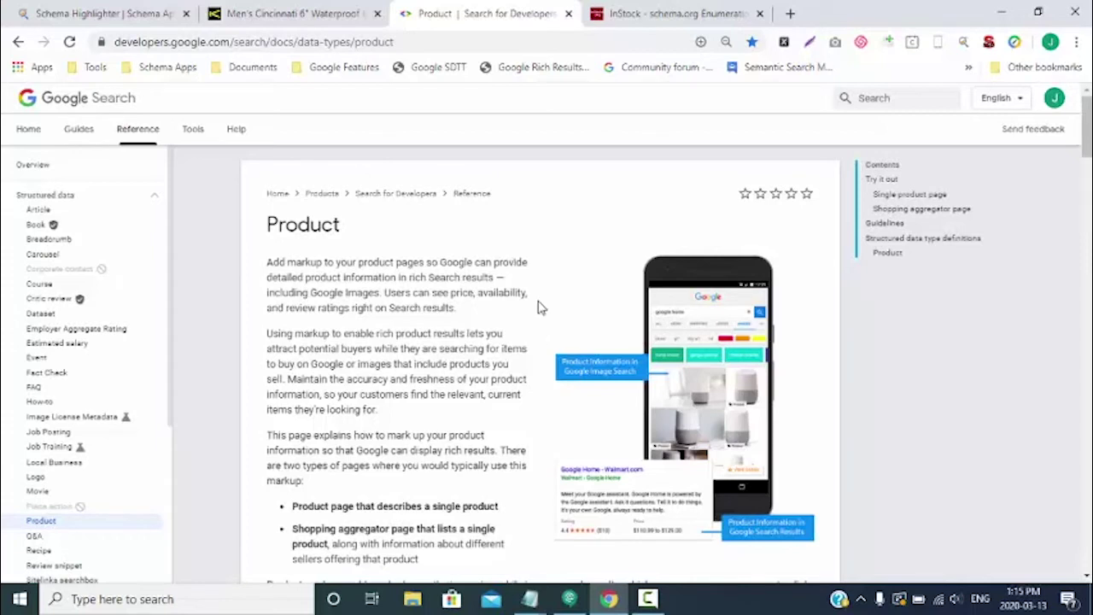
scroll(525, 377, down, 10)
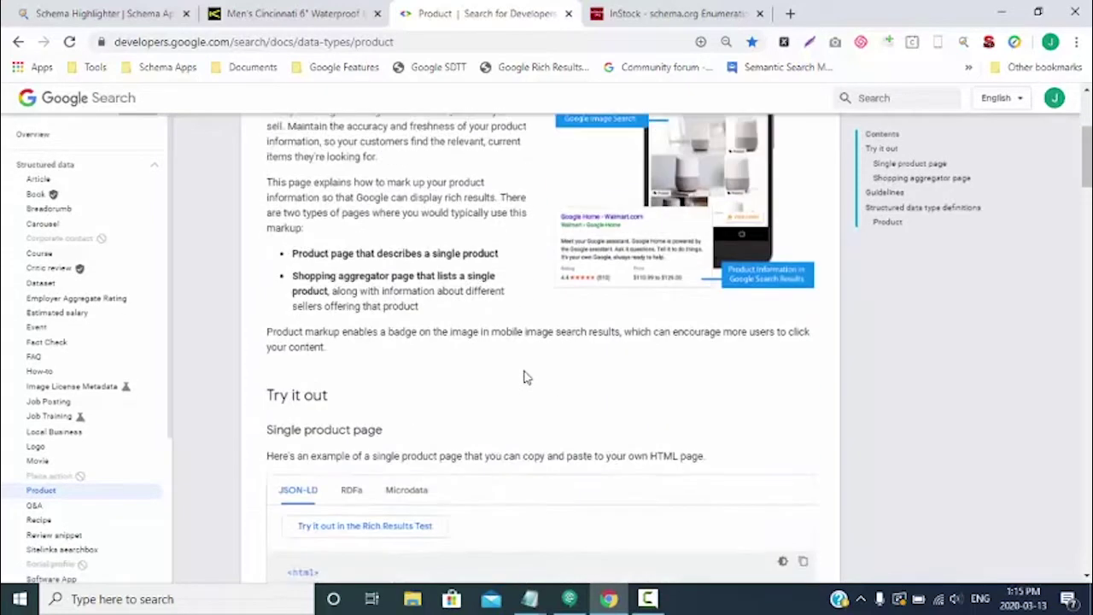
scroll(525, 377, down, 10)
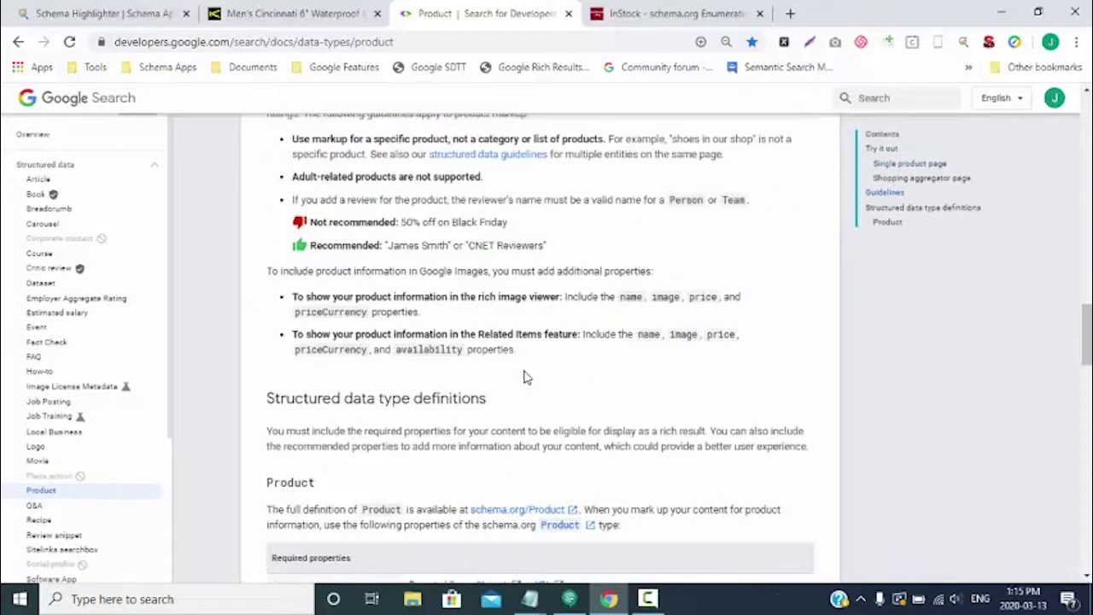
scroll(525, 378, up, 3)
scroll(523, 377, up, 3)
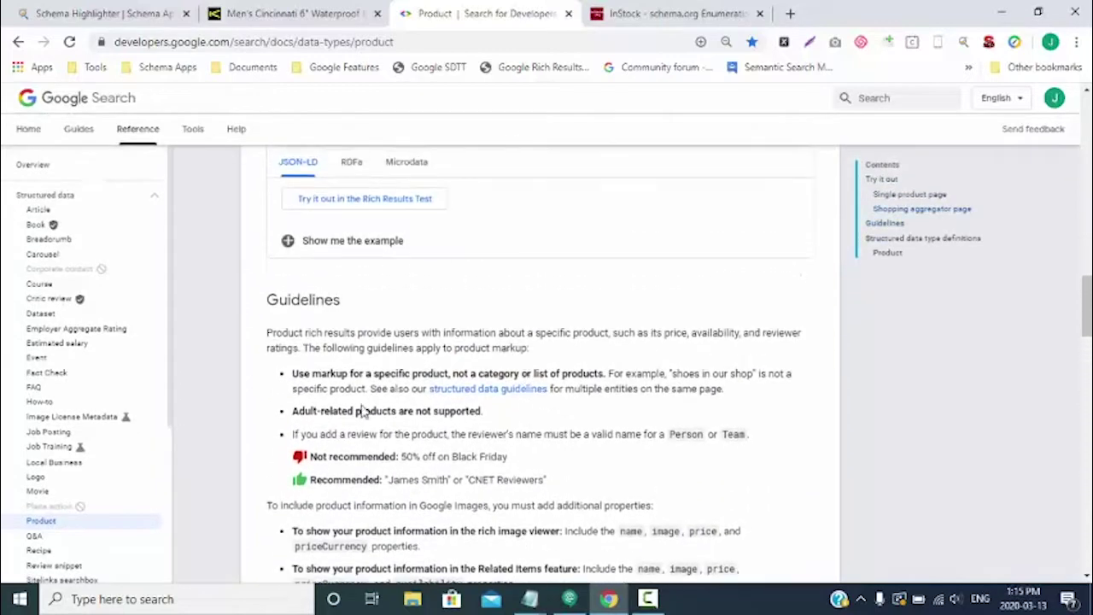
scroll(480, 384, down, 4)
scroll(480, 385, down, 4)
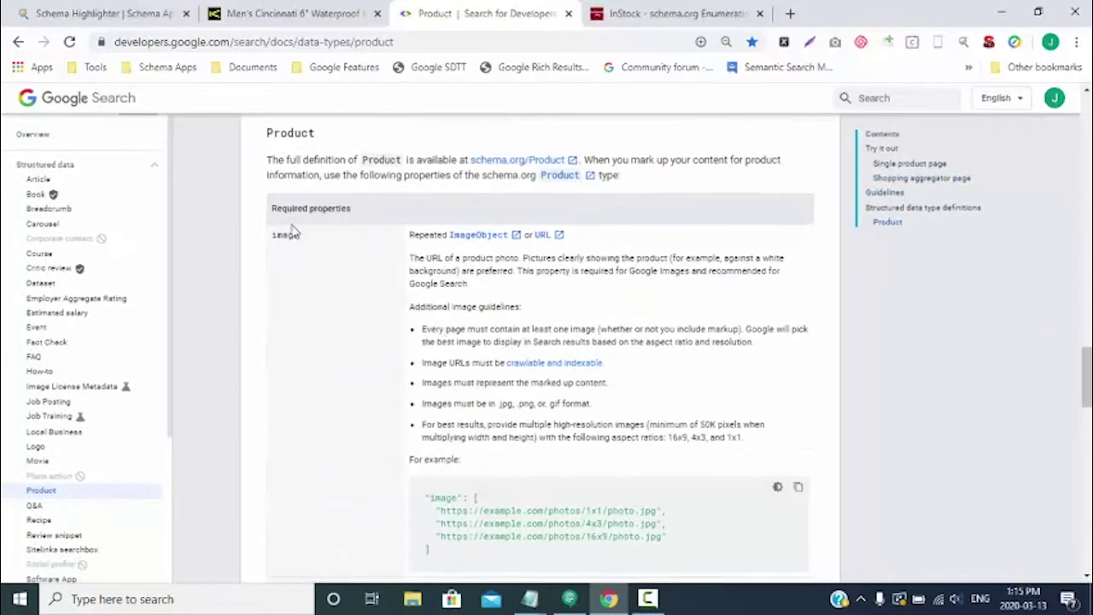
scroll(378, 342, down, 6)
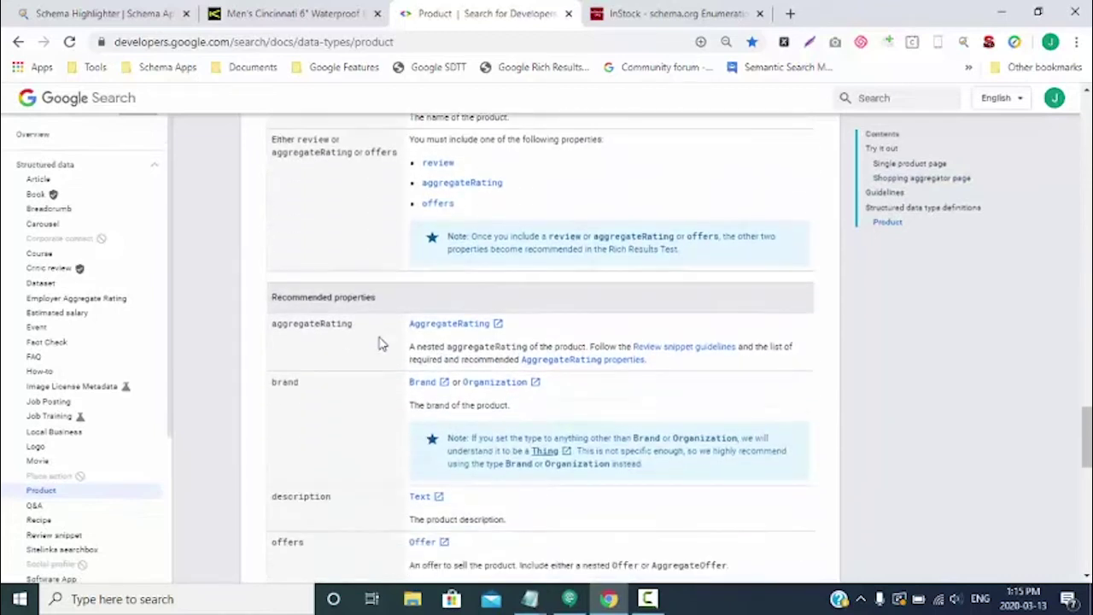
Back in the Highlighter, tag the boot's product title with the name property and save the highlight
key(ctrl+1)
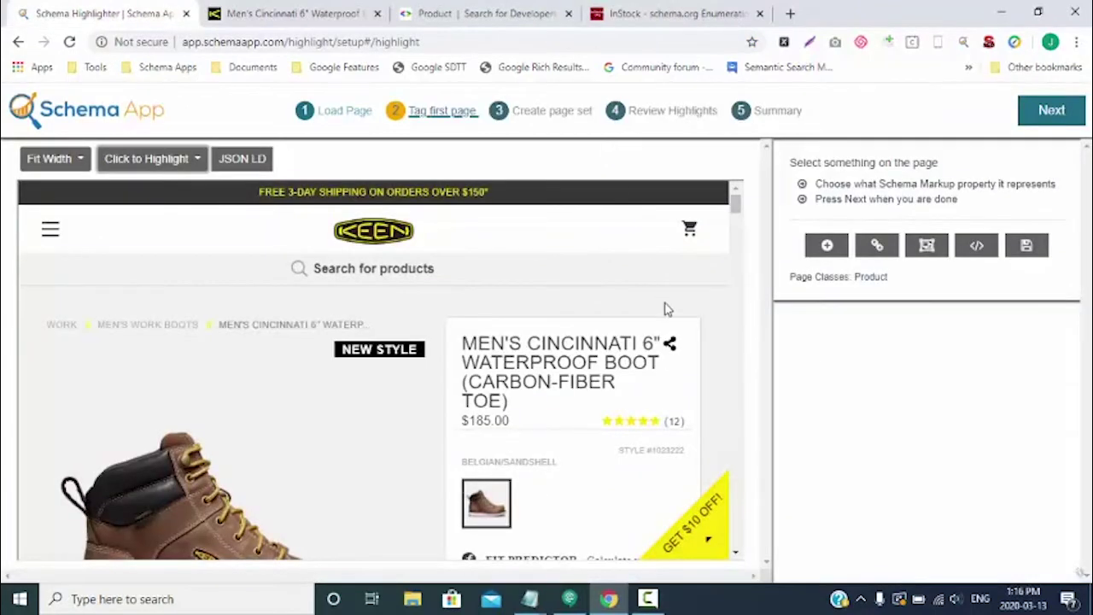
click(595, 357)
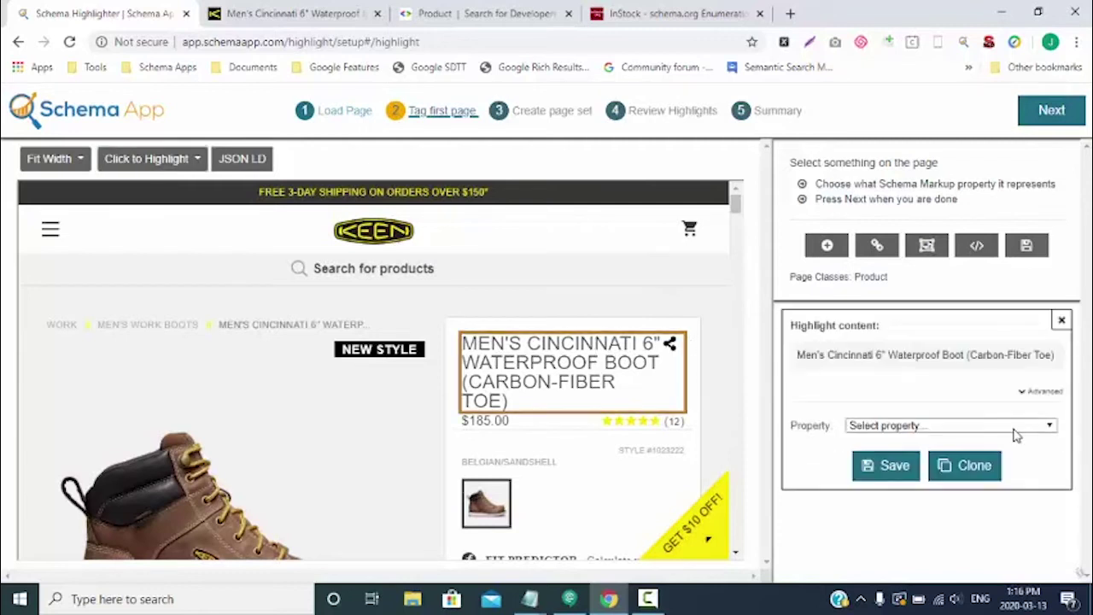
click(1014, 429)
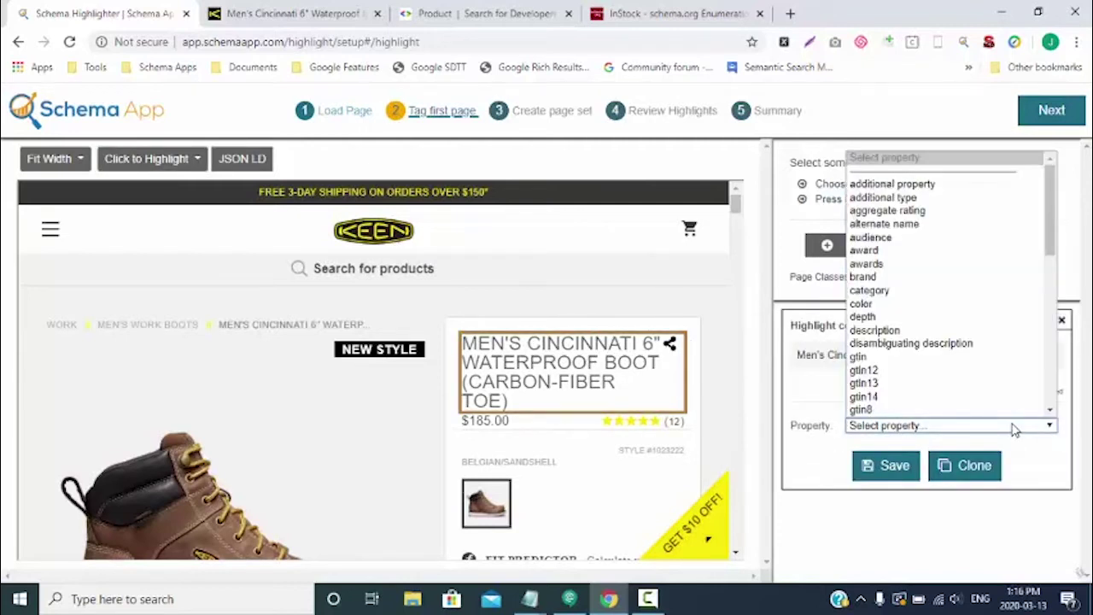
text(name)
key(Return)
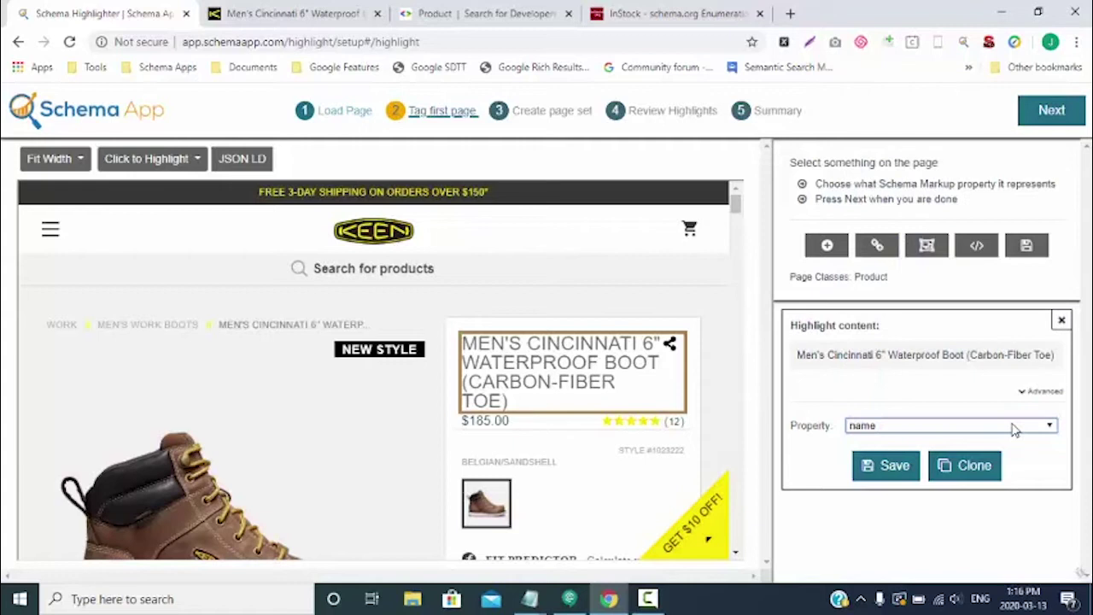
click(894, 466)
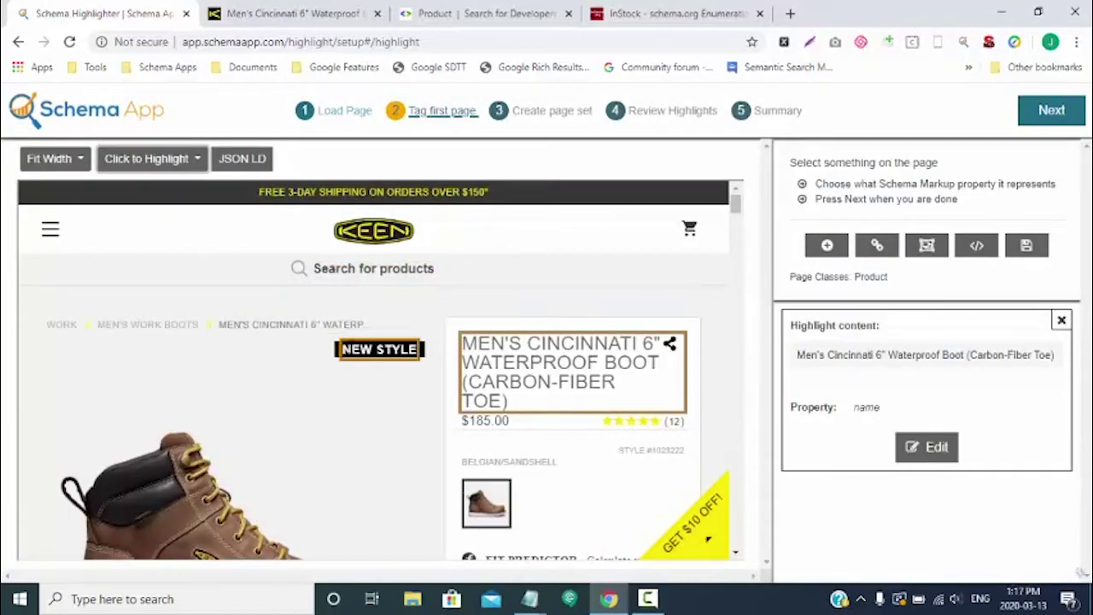
Enlarge the main boot photo in the page preview and highlight the image for tagging
scroll(349, 344, down, 3)
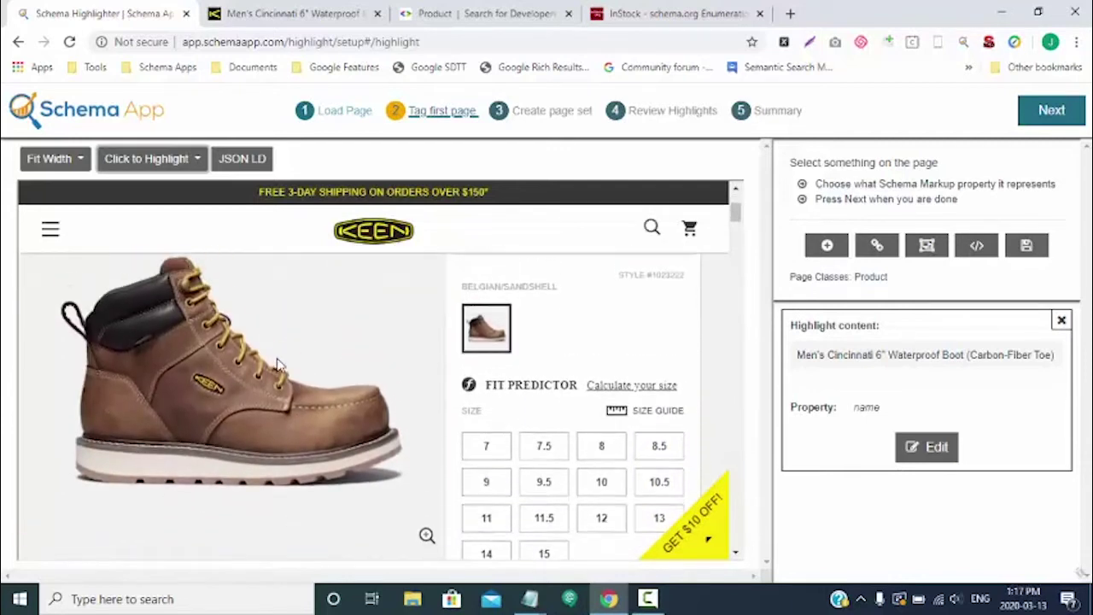
click(277, 365)
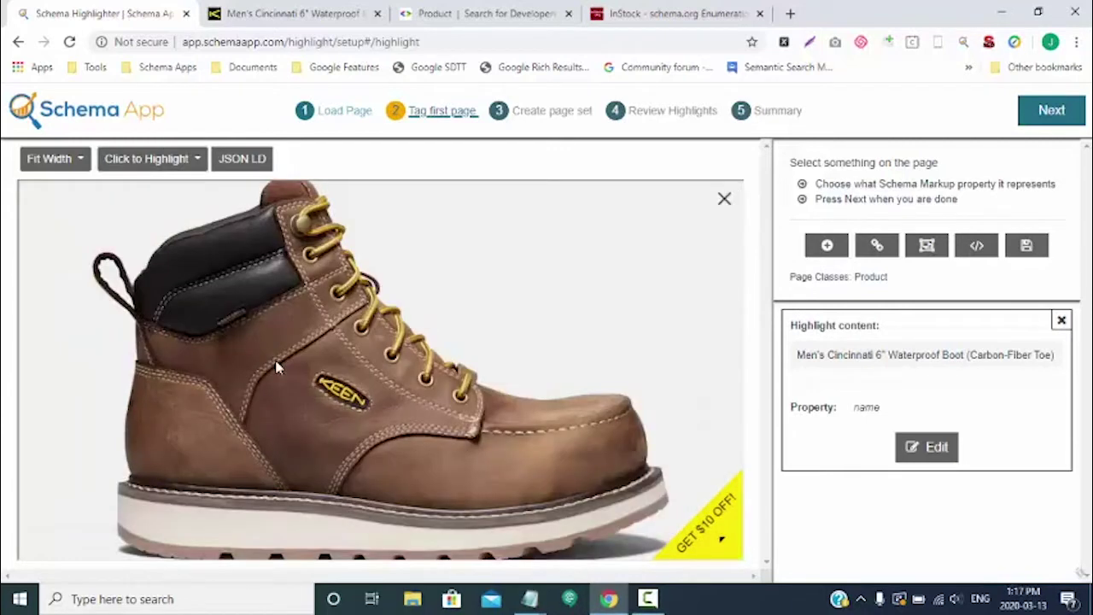
click(431, 394)
scroll(883, 401, down, 2)
scroll(888, 393, down, 1)
scroll(912, 344, up, 2)
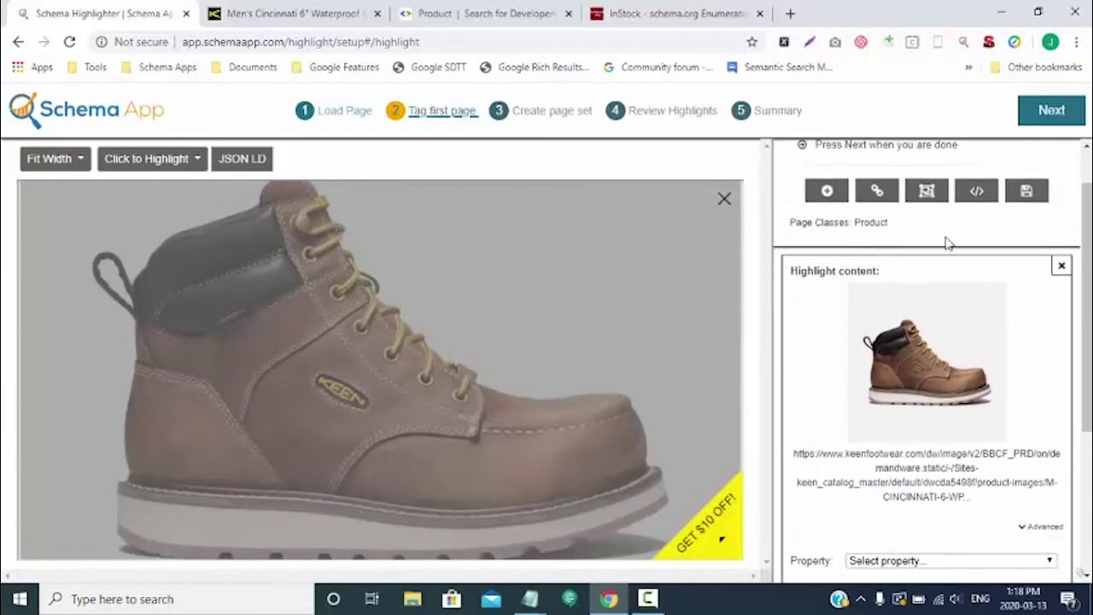
scroll(902, 298, down, 3)
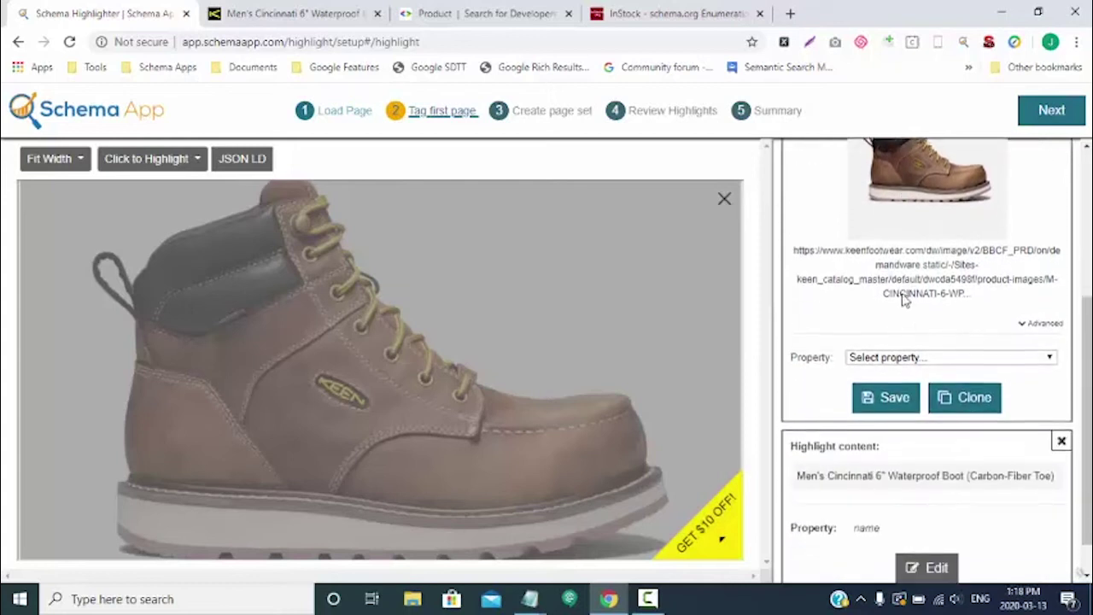
Tag the highlighted boot photo with property image, class Image object and nested property url, and save it
click(897, 358)
text(im)
key(Return)
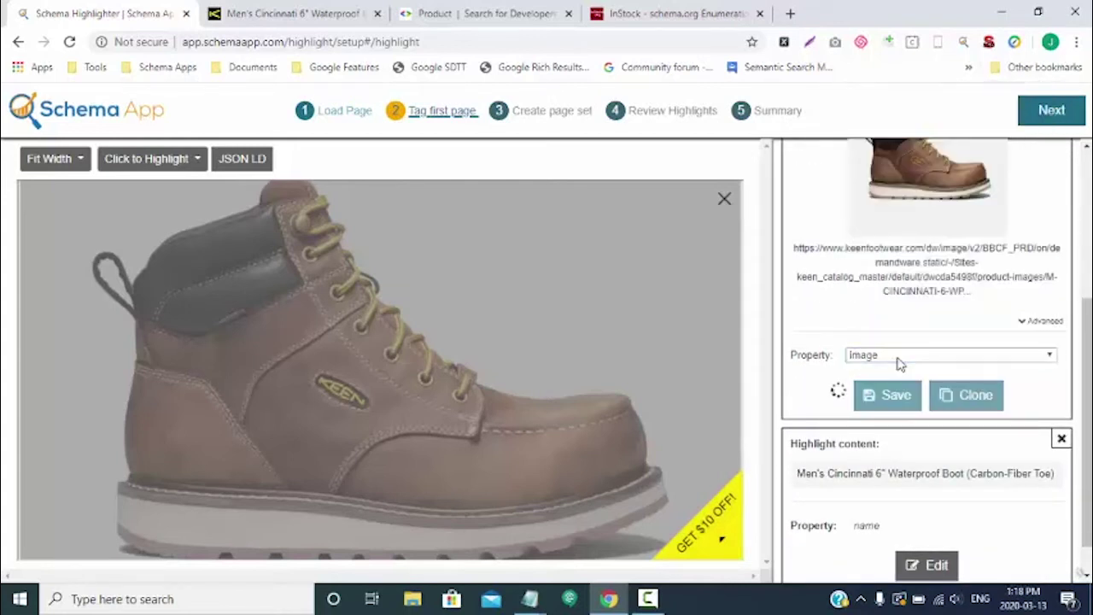
click(897, 374)
text(im)
key(Return)
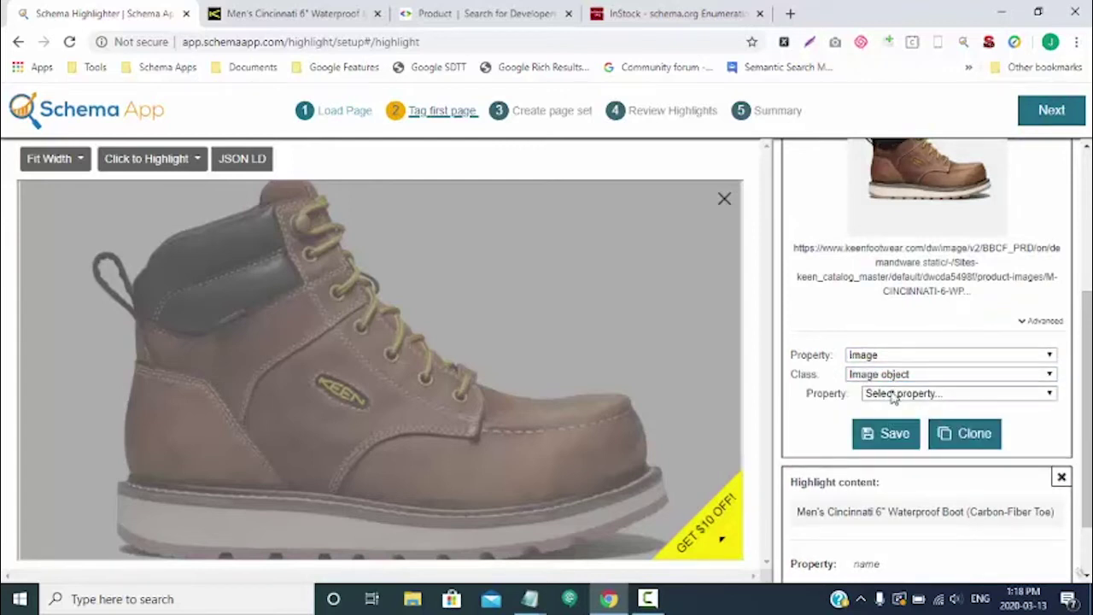
click(893, 396)
text(url)
key(Return)
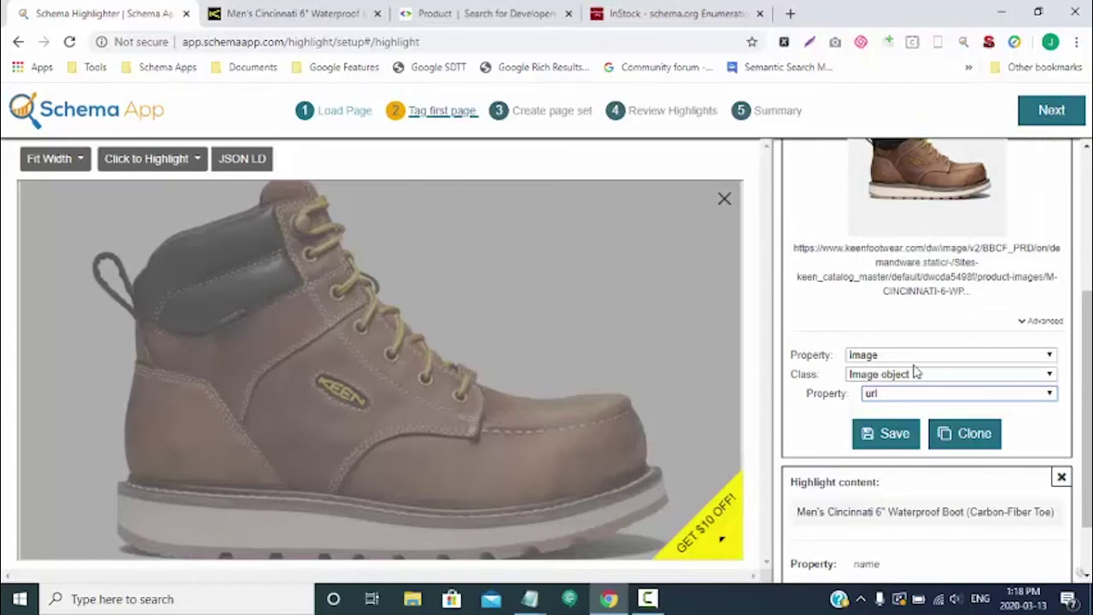
click(892, 438)
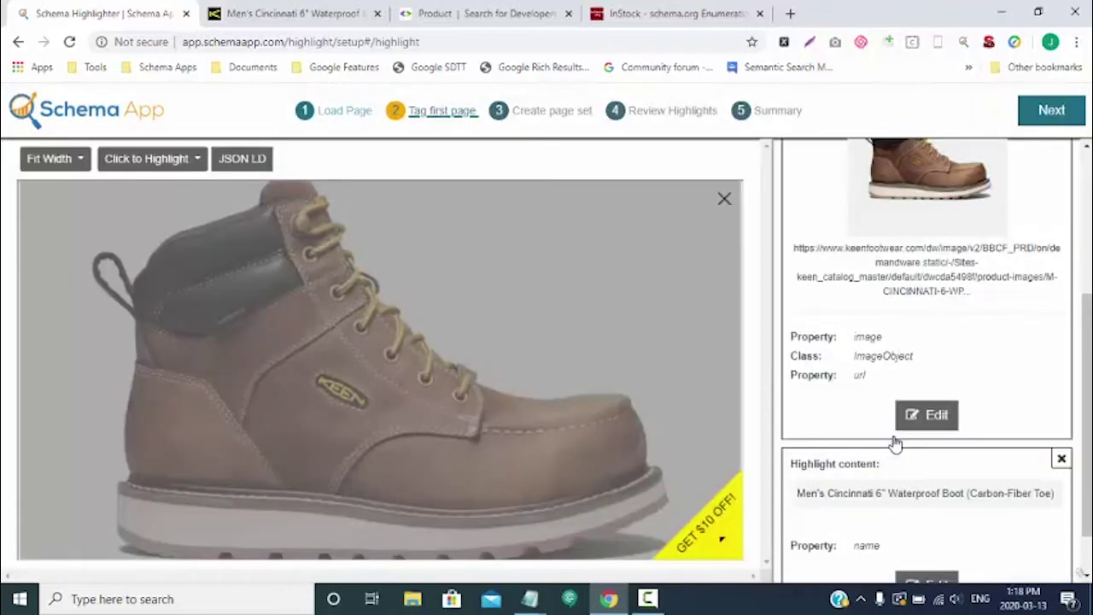
Switch the page preview to Click to Navigate mode and close the enlarged boot photo to return to the product details
click(195, 164)
click(139, 221)
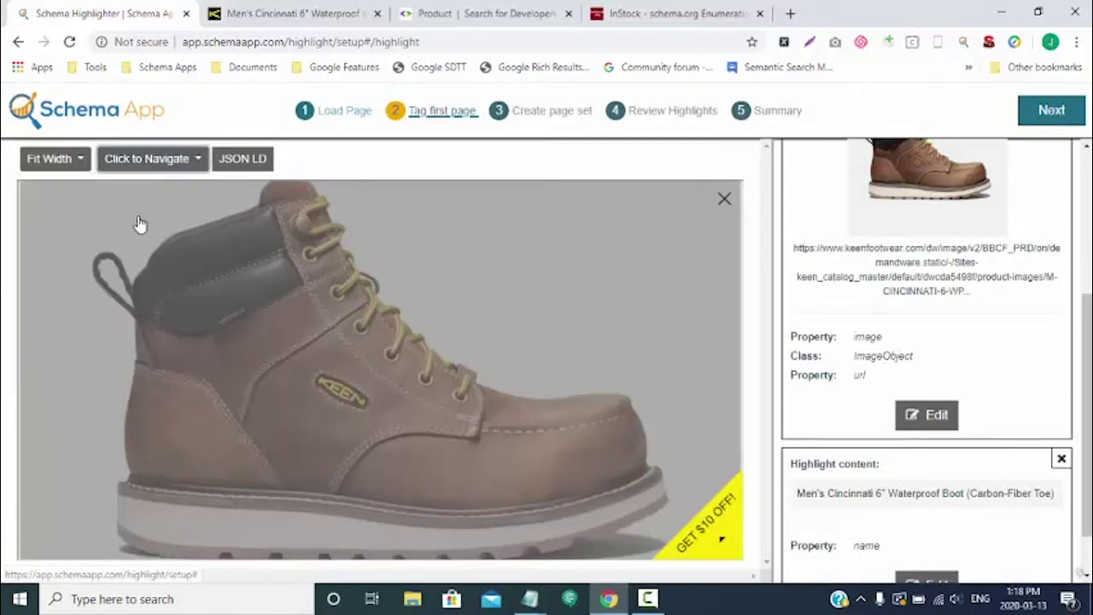
click(724, 200)
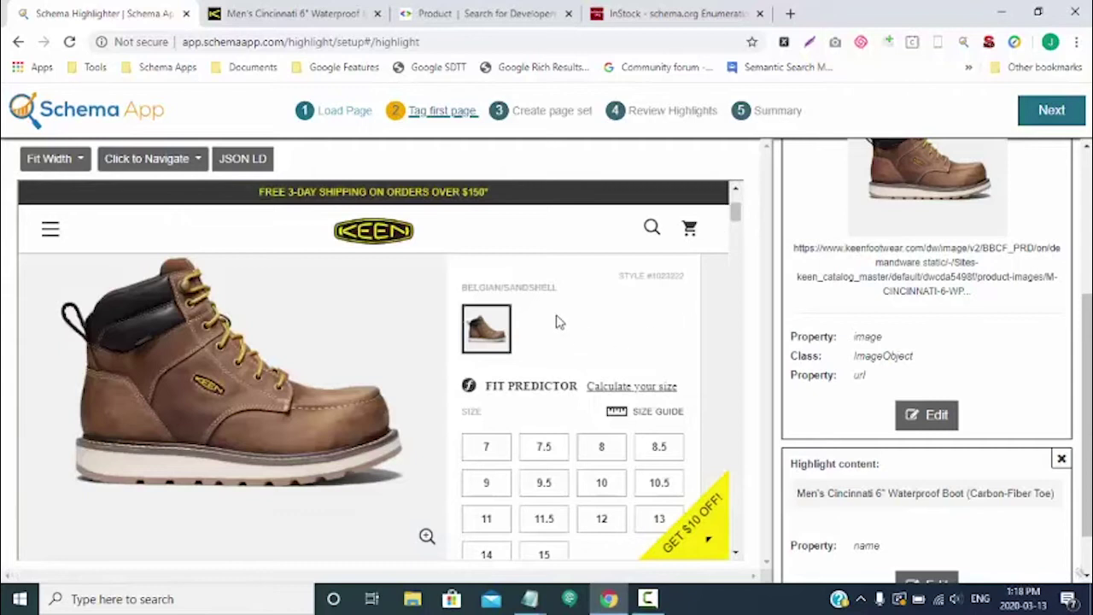
scroll(438, 293, up, 2)
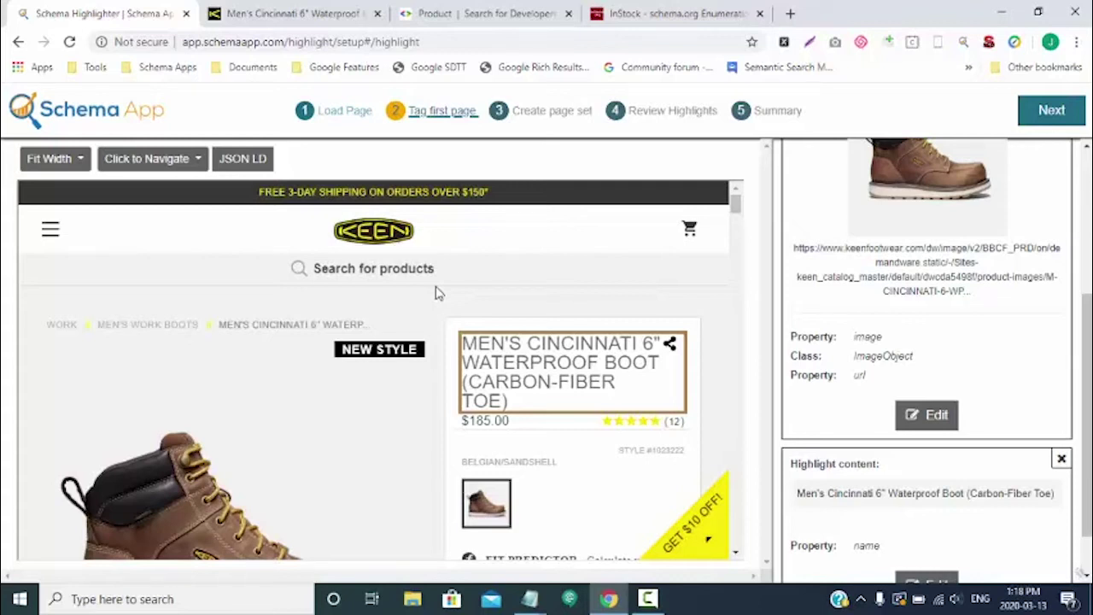
scroll(437, 293, down, 1)
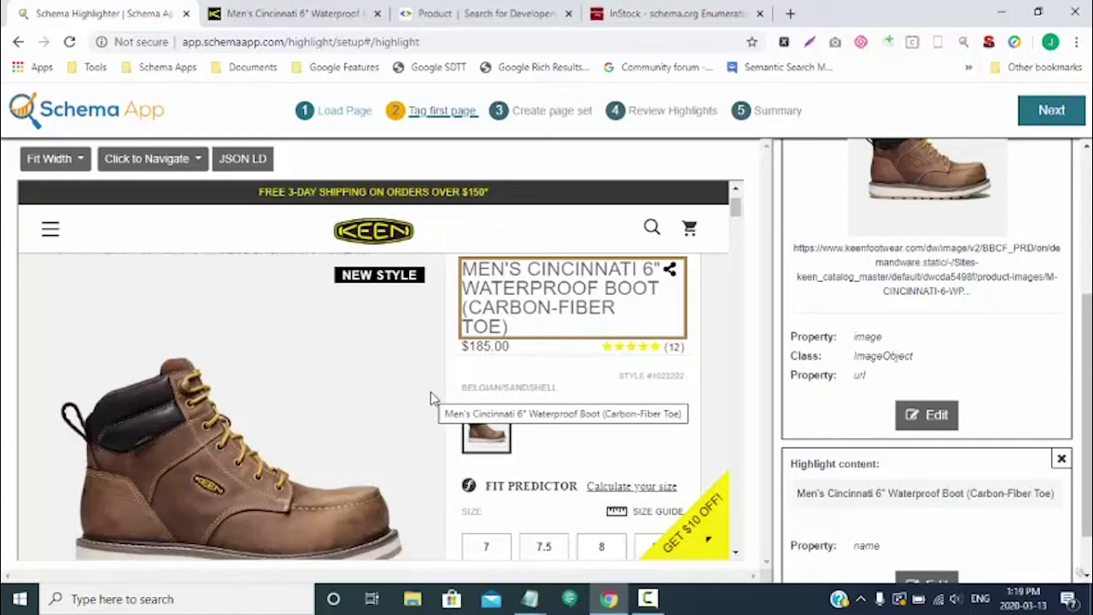
scroll(430, 398, up, 1)
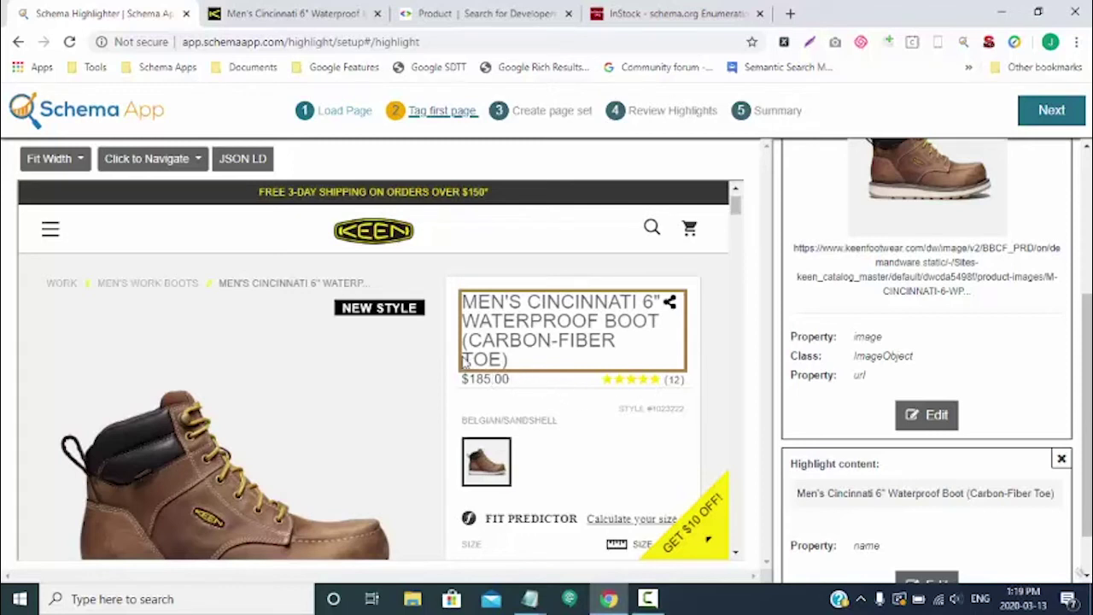
Switch the preview back to Click to Highlight mode and highlight the boot's price beneath the product title
click(198, 159)
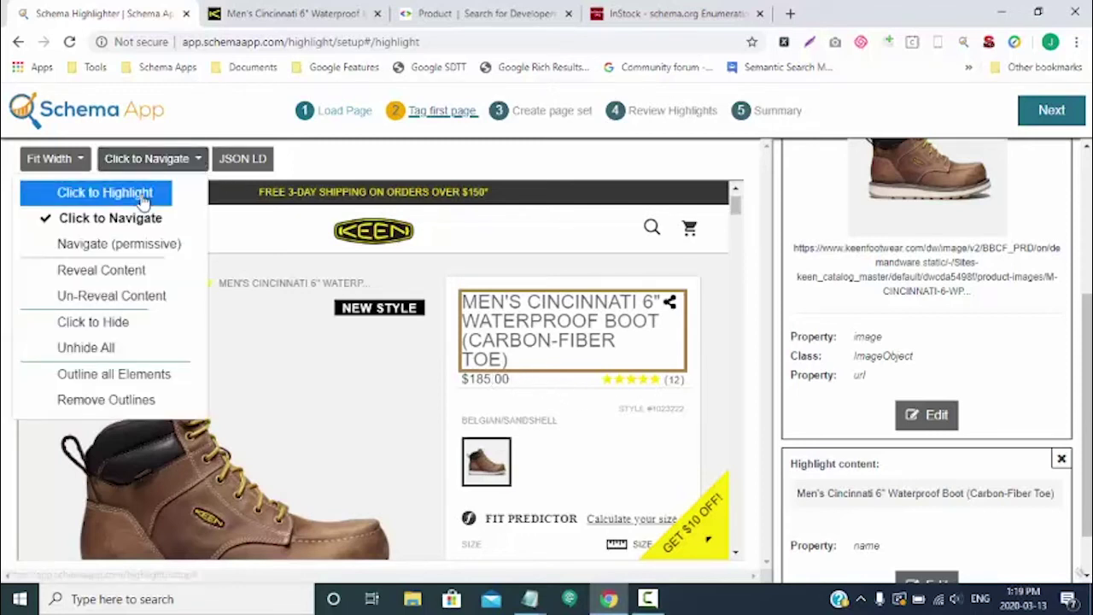
click(143, 196)
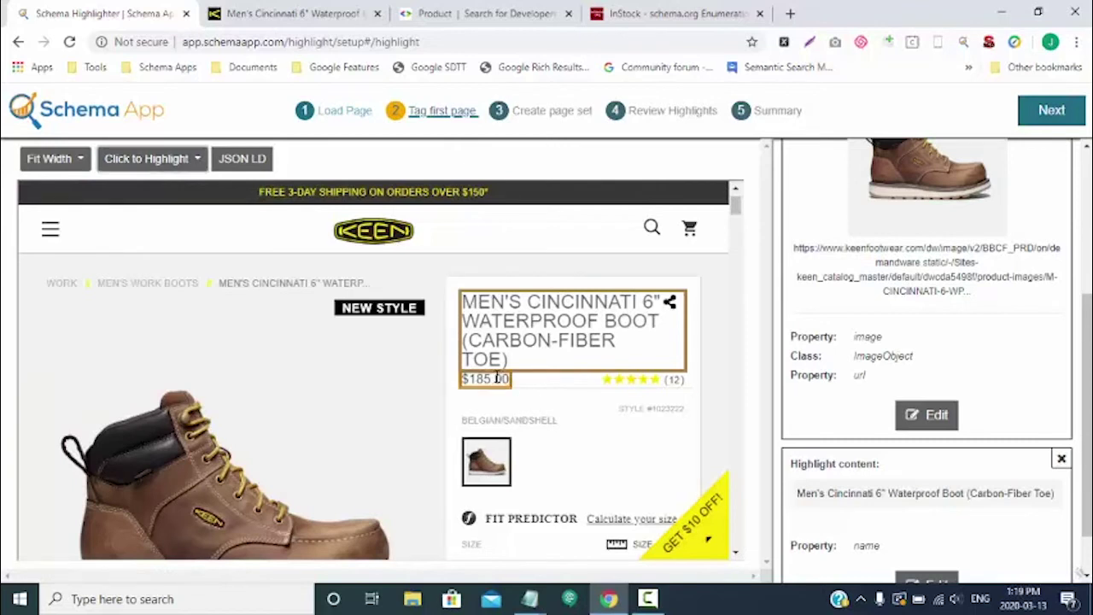
click(496, 378)
scroll(1005, 430, up, 2)
Tag the highlighted price with property offers, class Offer and nested property price
click(1050, 425)
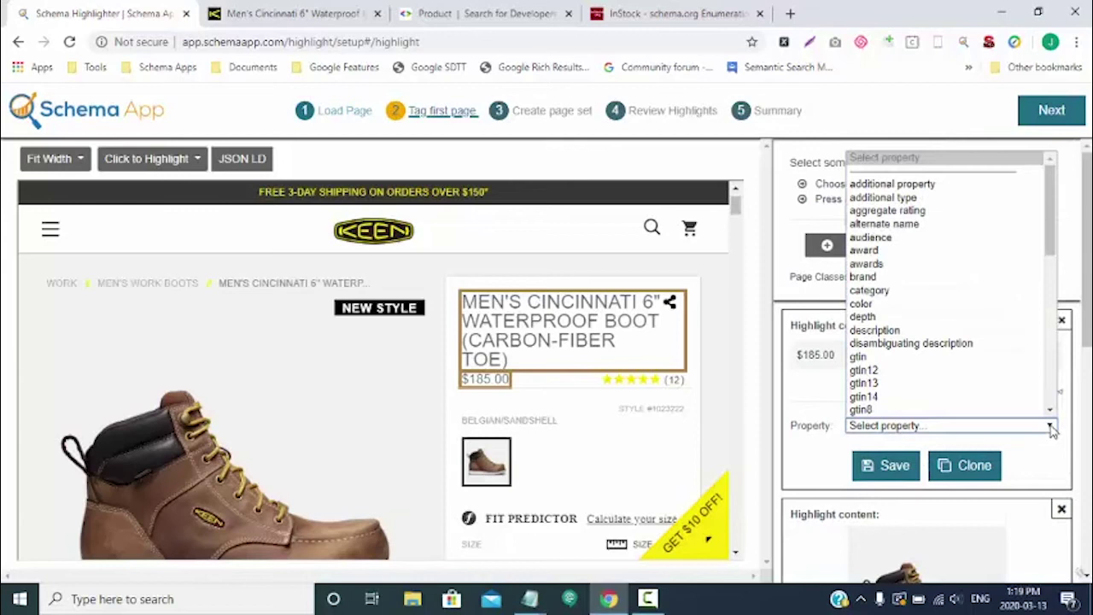
key(o)
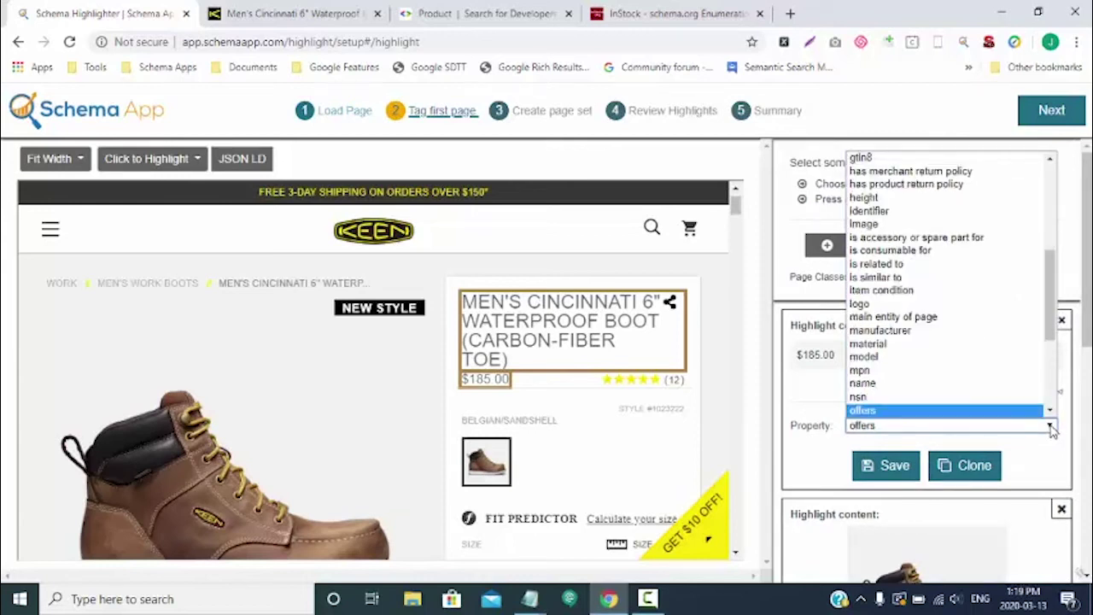
key(Return)
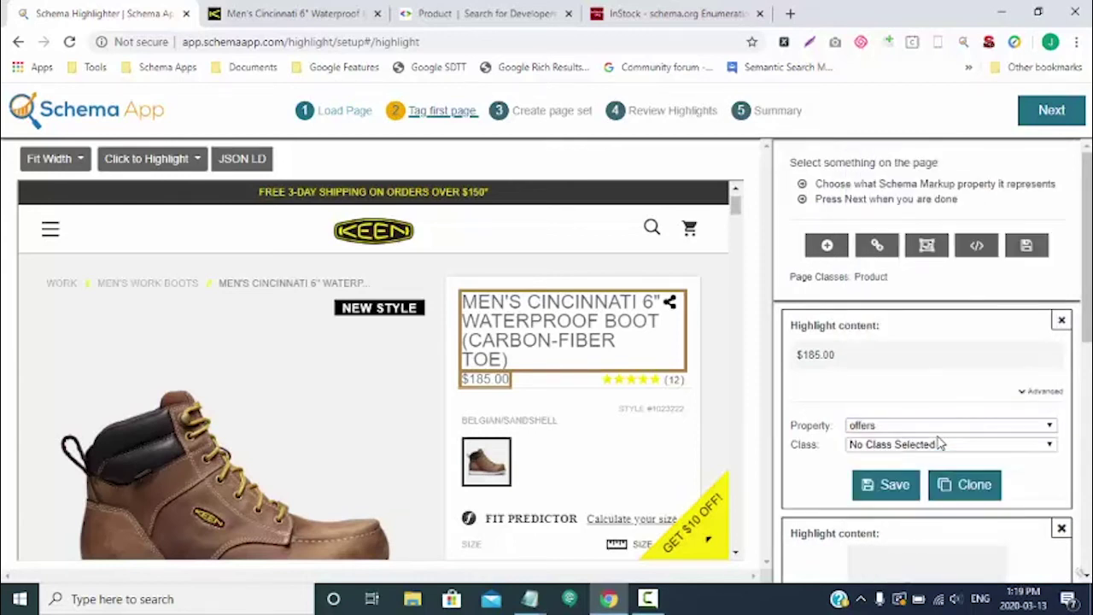
click(933, 446)
key(o)
key(Return)
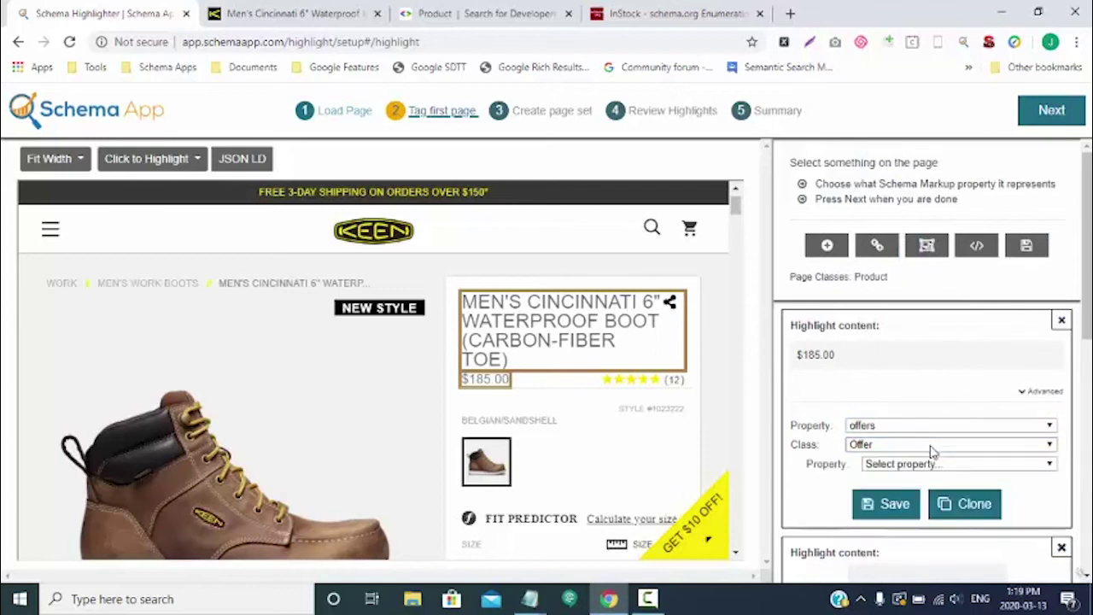
click(915, 465)
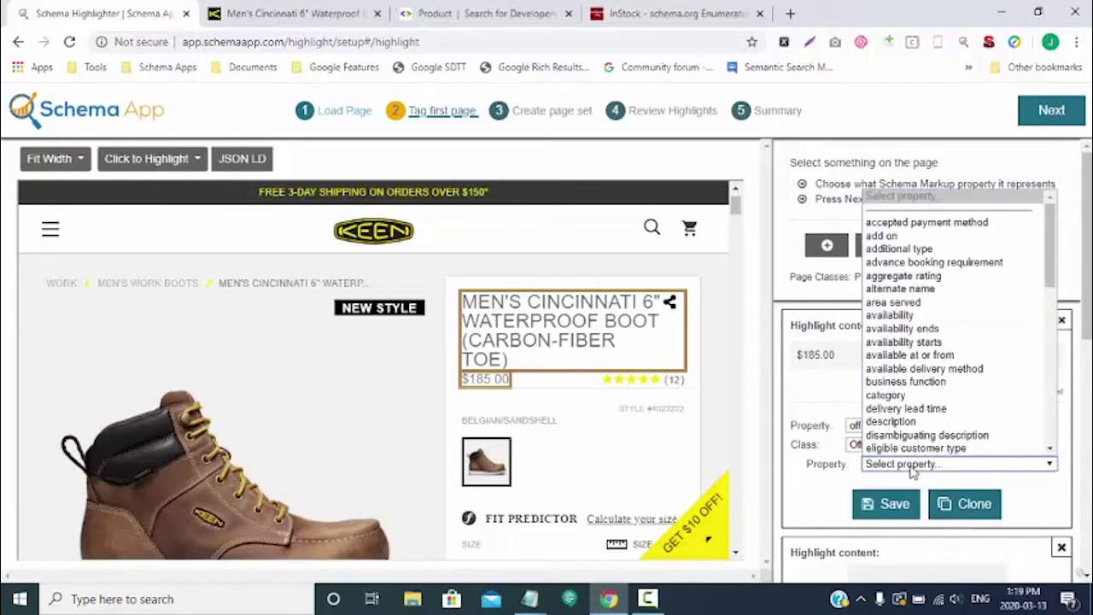
text(price)
key(Return)
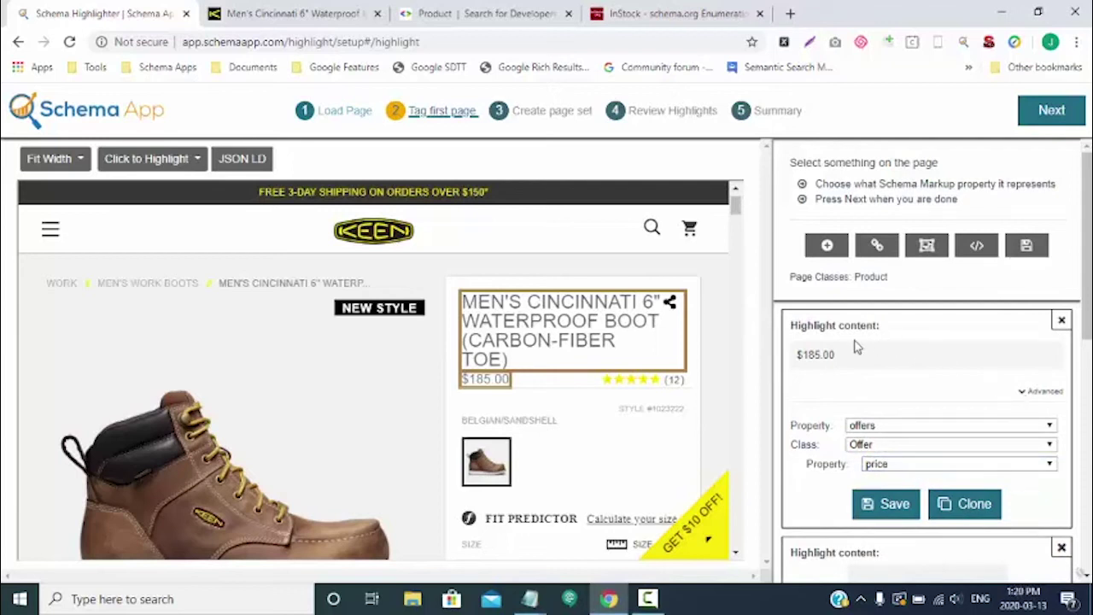
Add an After filter with "$" to the price highlight to strip the currency symbol, and save the highlight
click(1026, 394)
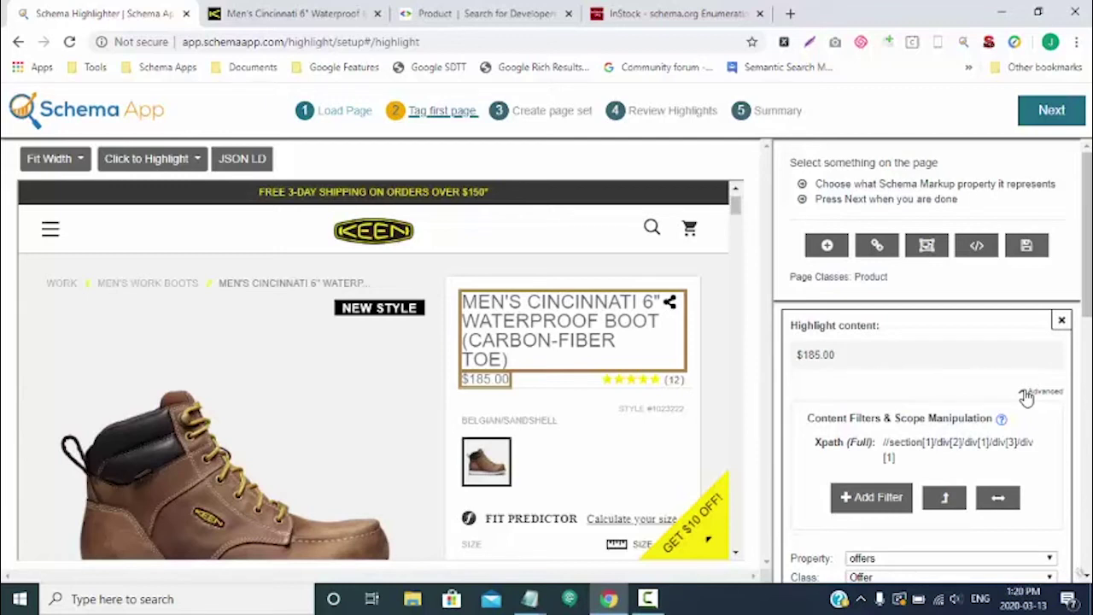
click(862, 504)
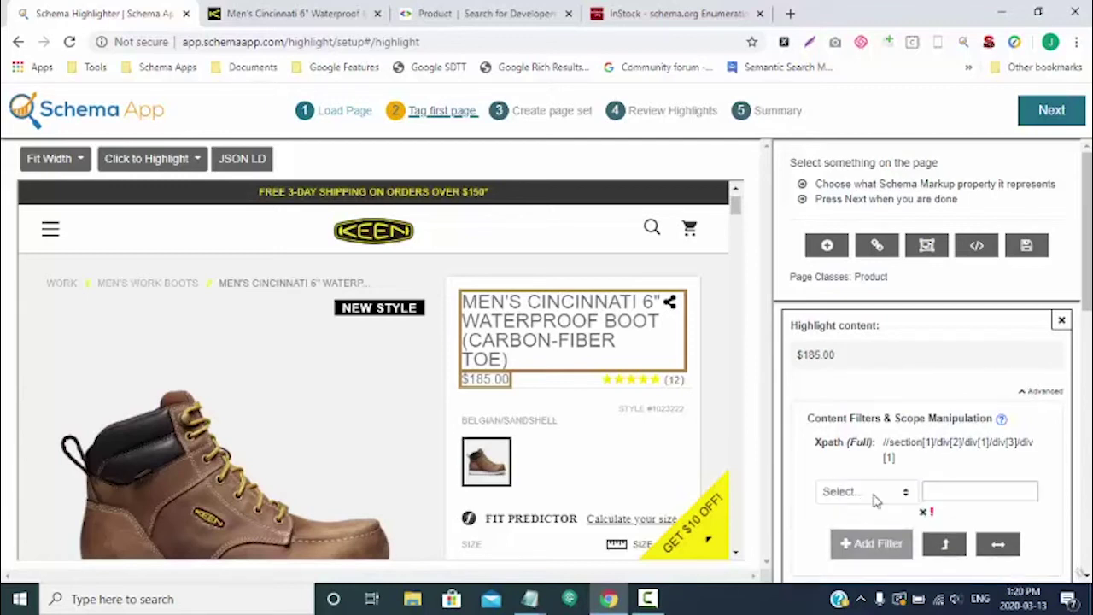
click(903, 492)
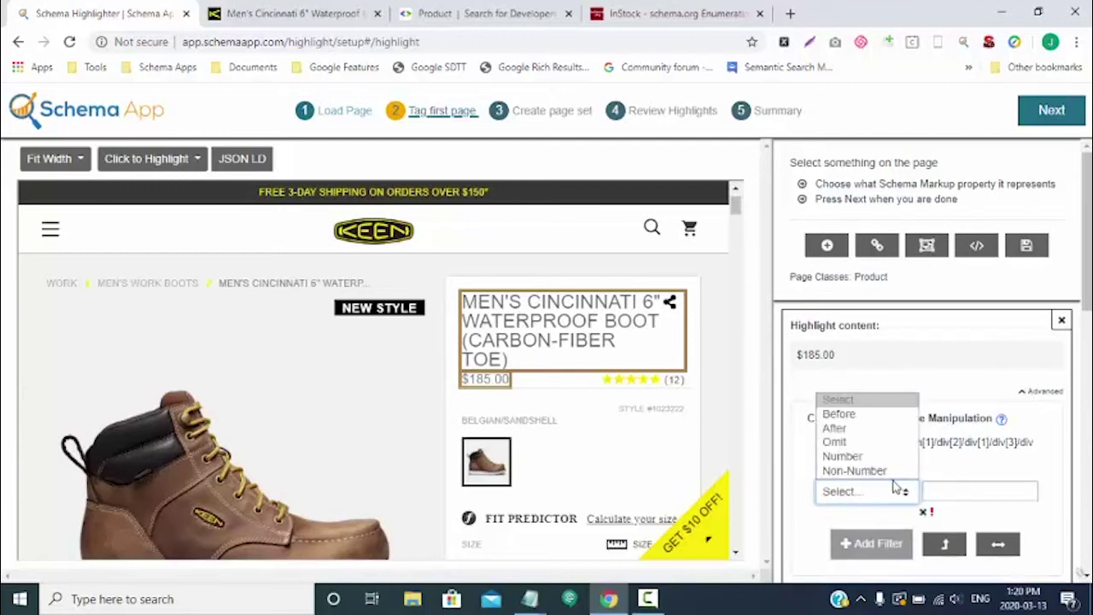
click(848, 429)
click(946, 487)
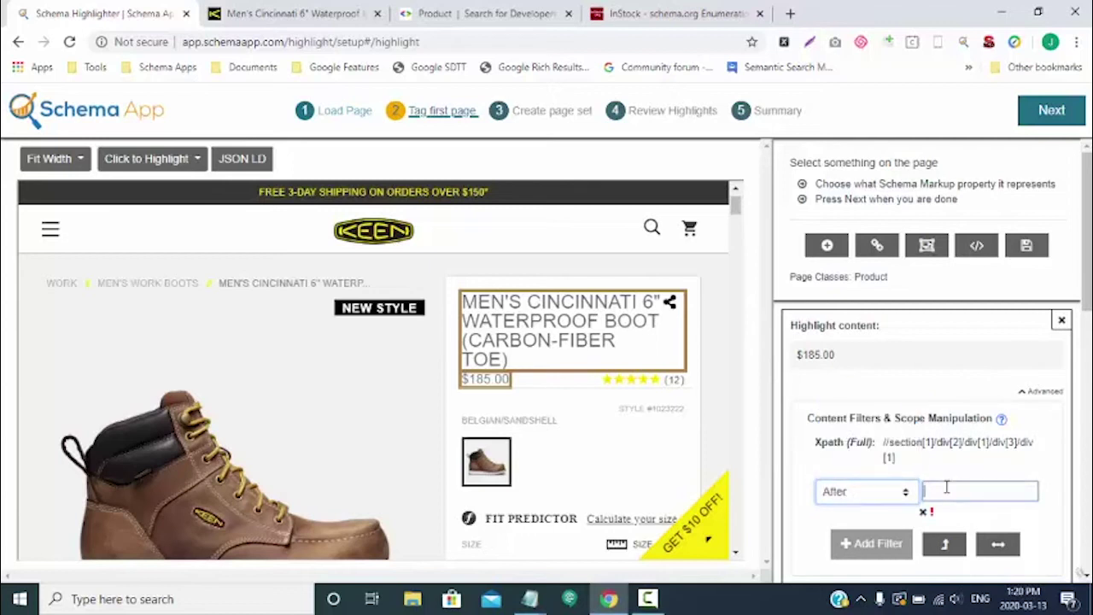
text($)
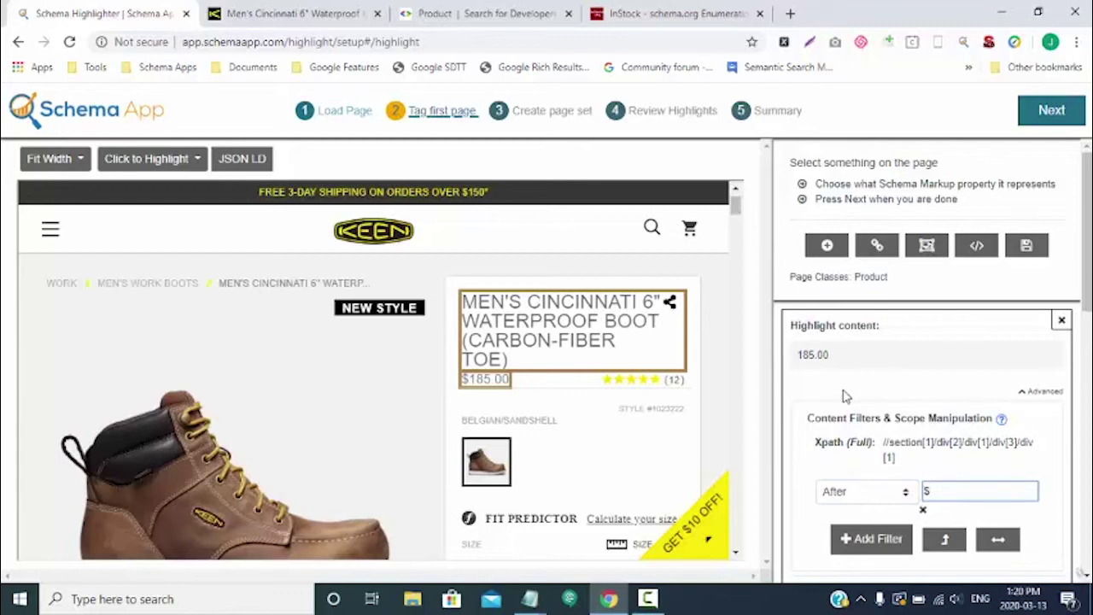
scroll(905, 427, down, 3)
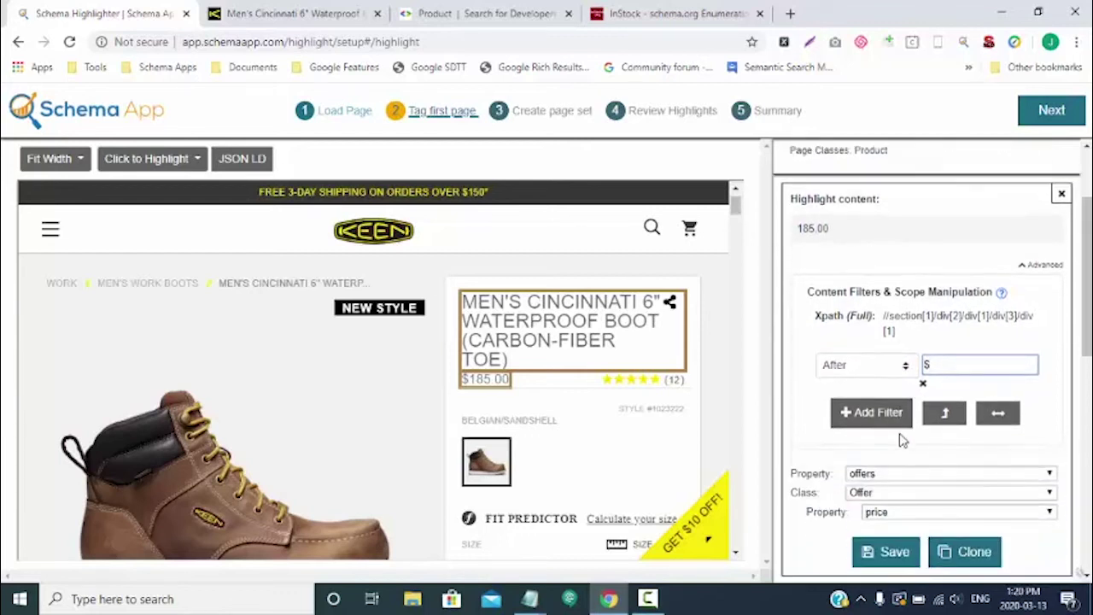
click(893, 553)
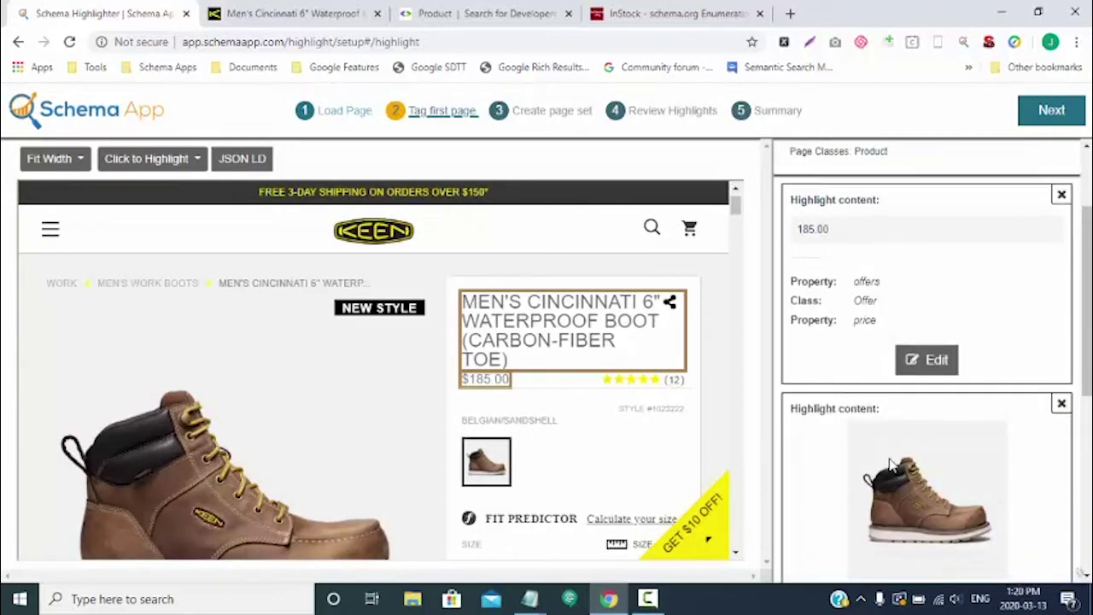
Add a fixed property highlight with the value USD
scroll(892, 465, up, 3)
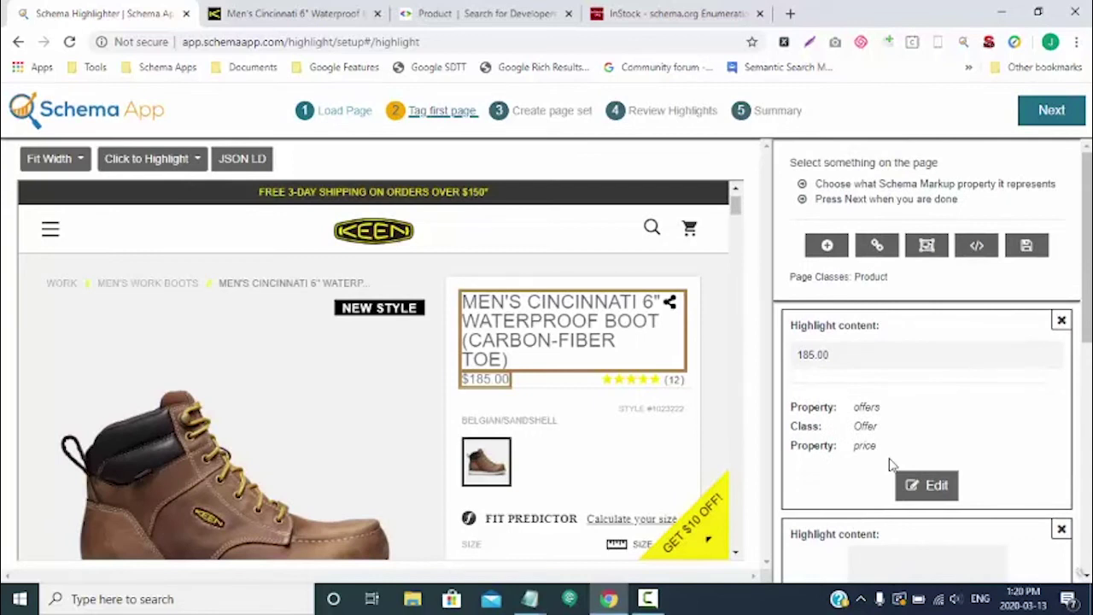
click(827, 247)
click(868, 364)
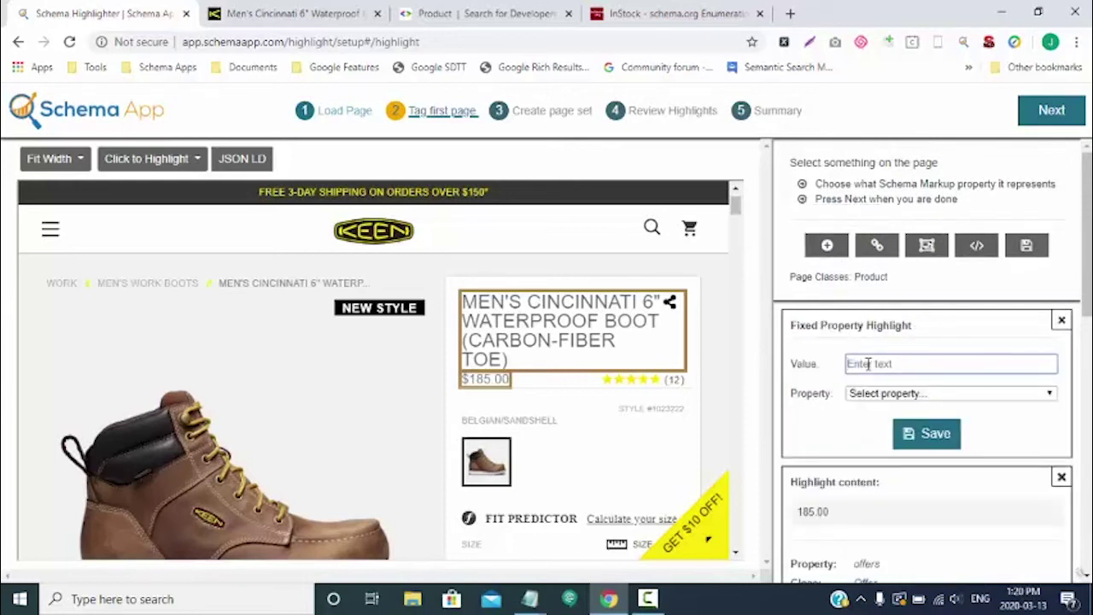
text(USD)
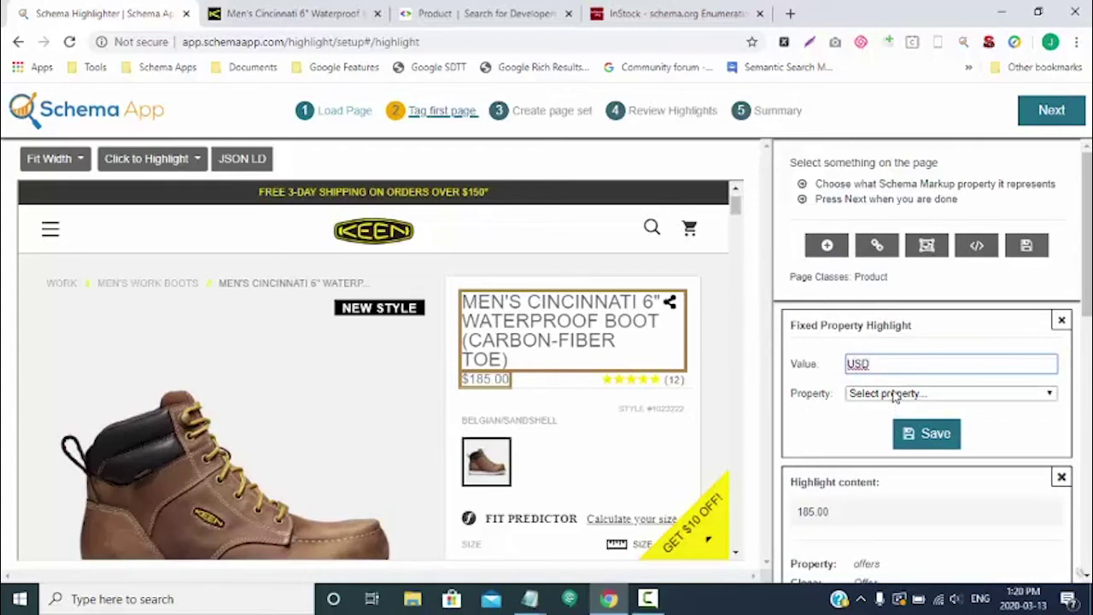
Tag the fixed USD value with property offers, class Offer and nested property price currency, and save it
click(894, 393)
key(o)
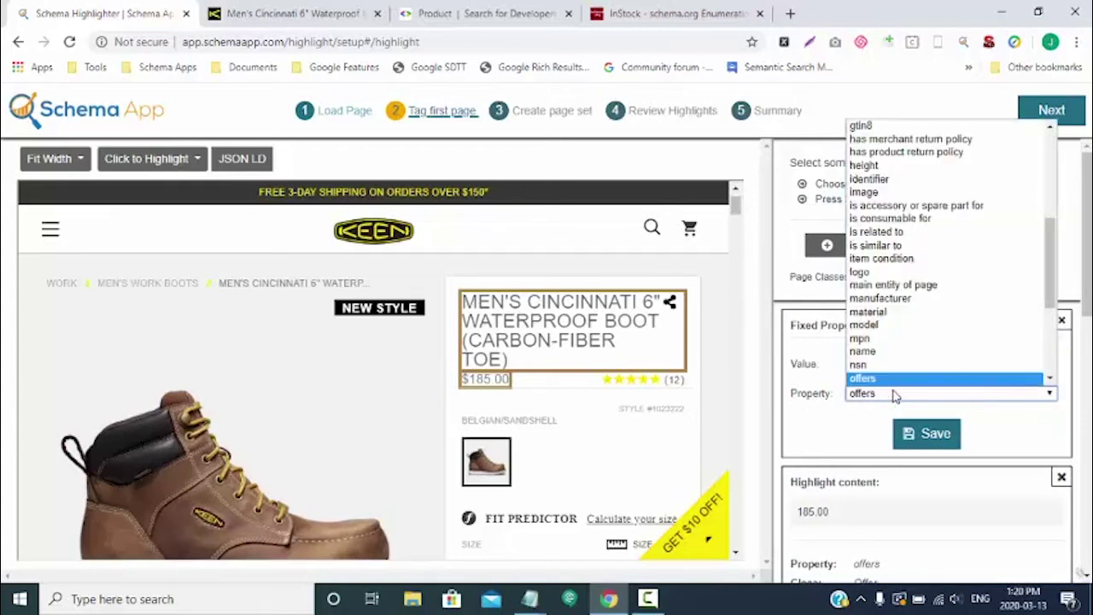
key(Return)
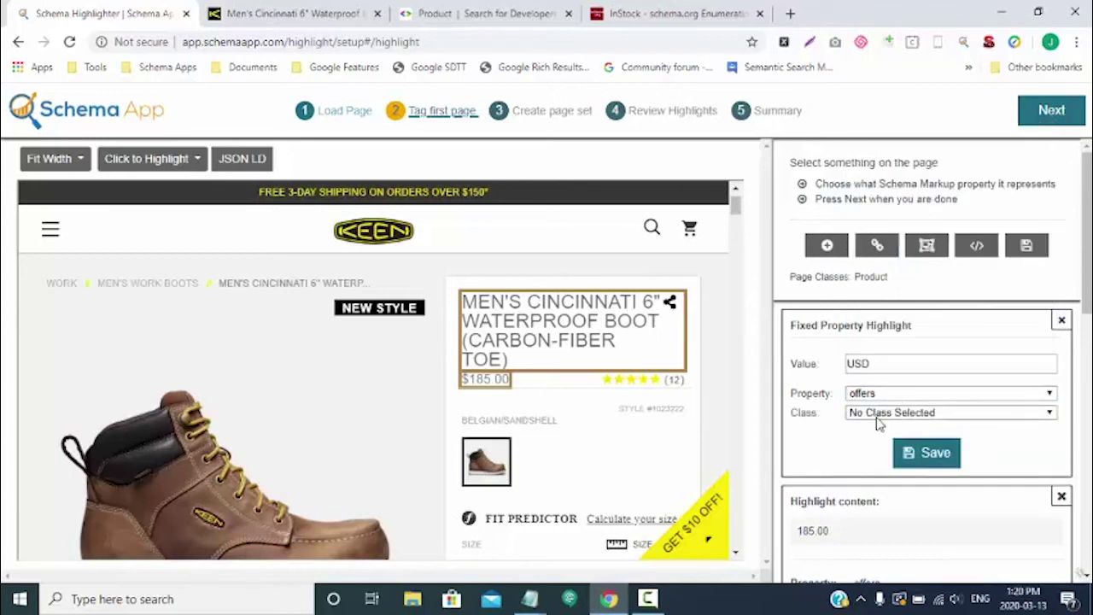
click(876, 416)
key(o)
key(Return)
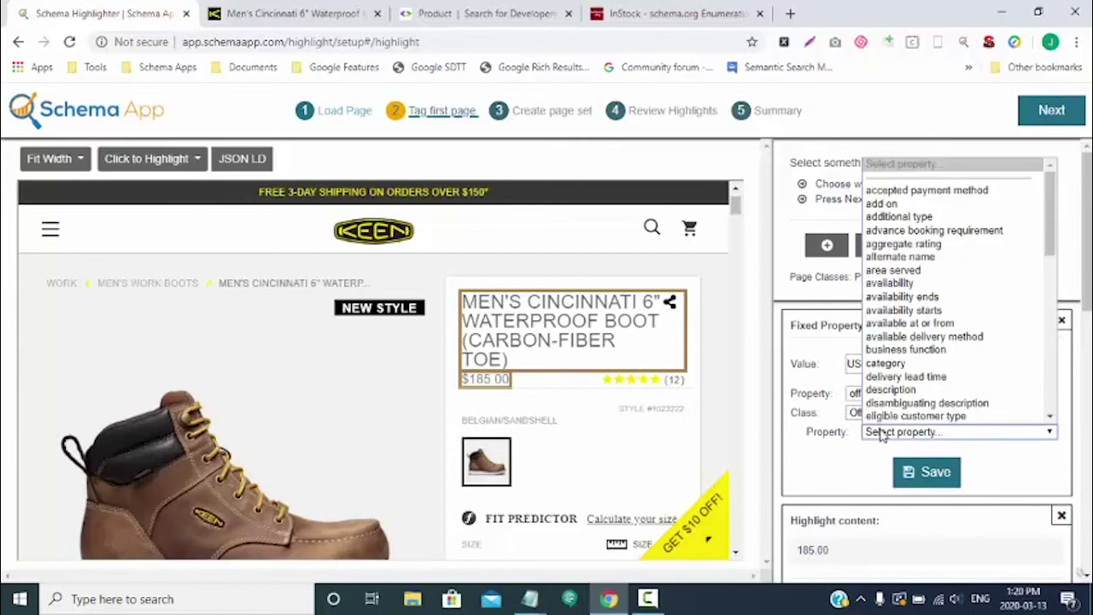
text(price)
key(Down)
key(Return)
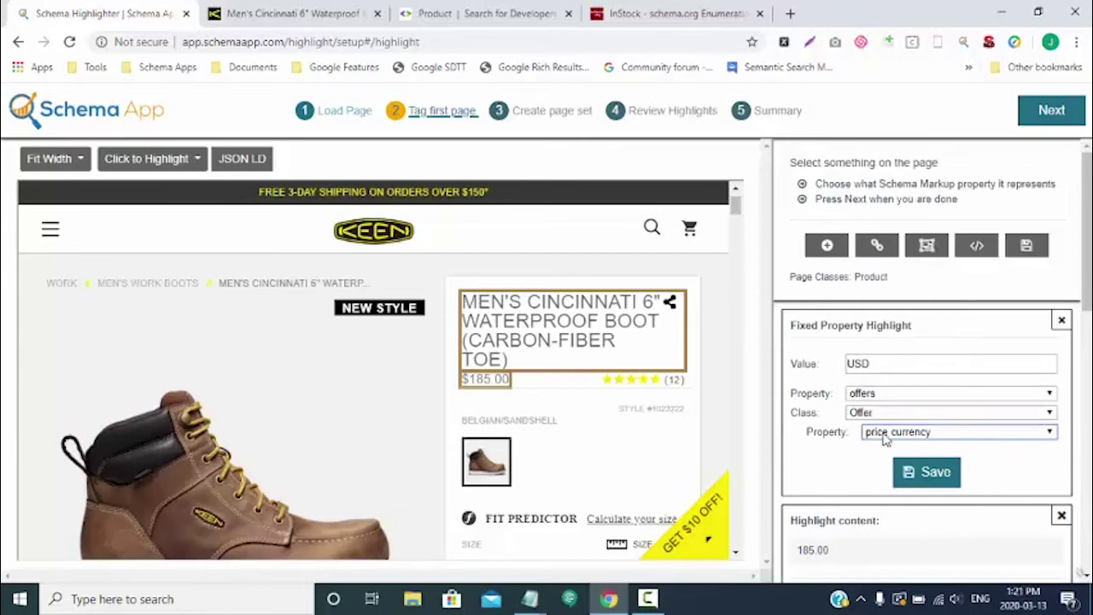
click(927, 472)
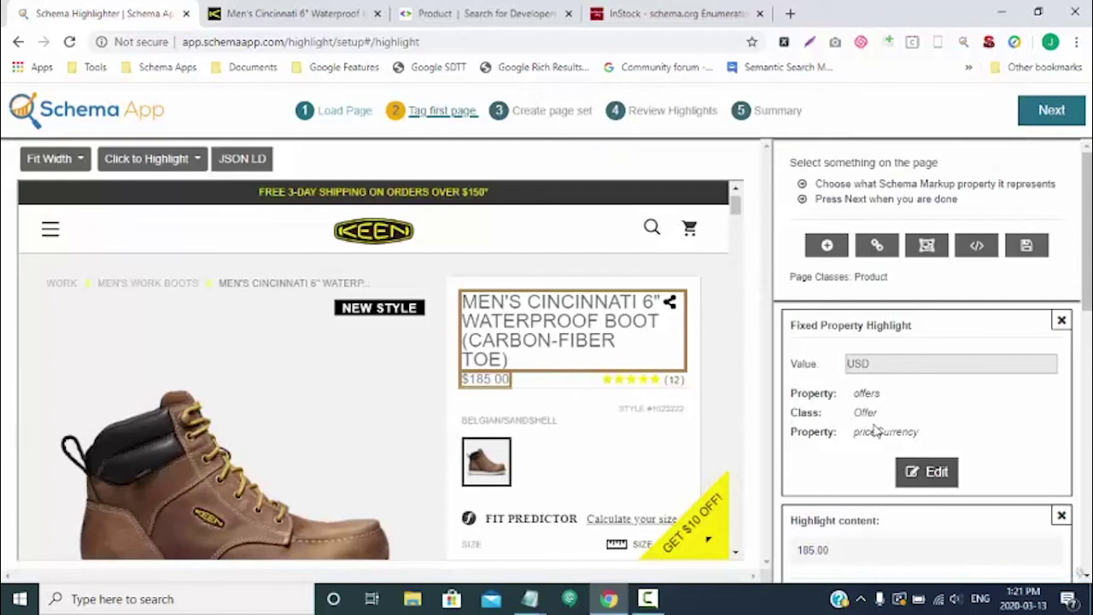
click(827, 248)
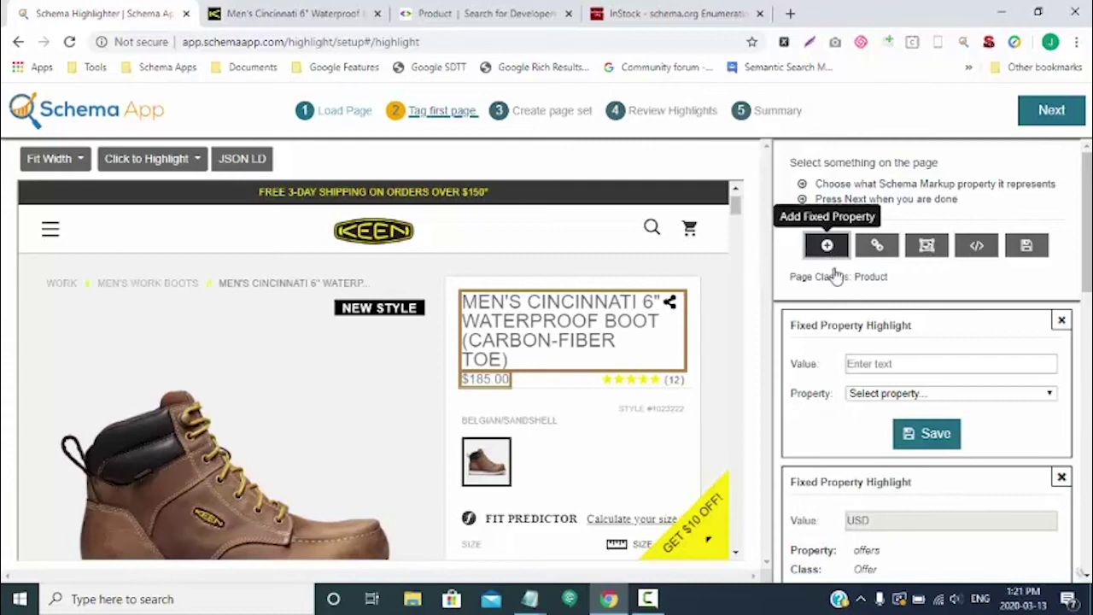
click(679, 15)
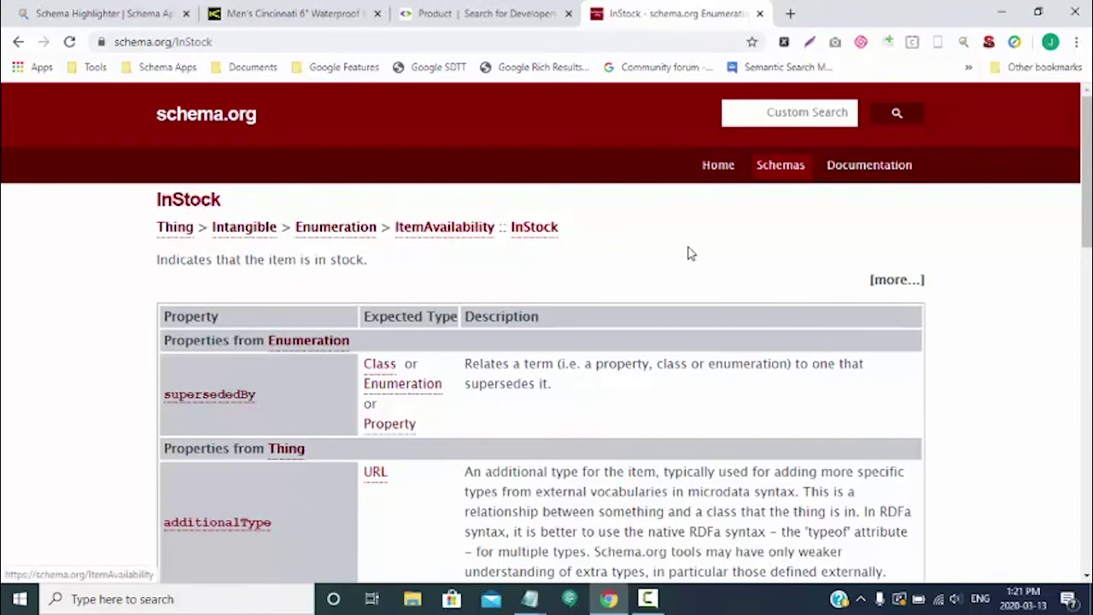
click(358, 42)
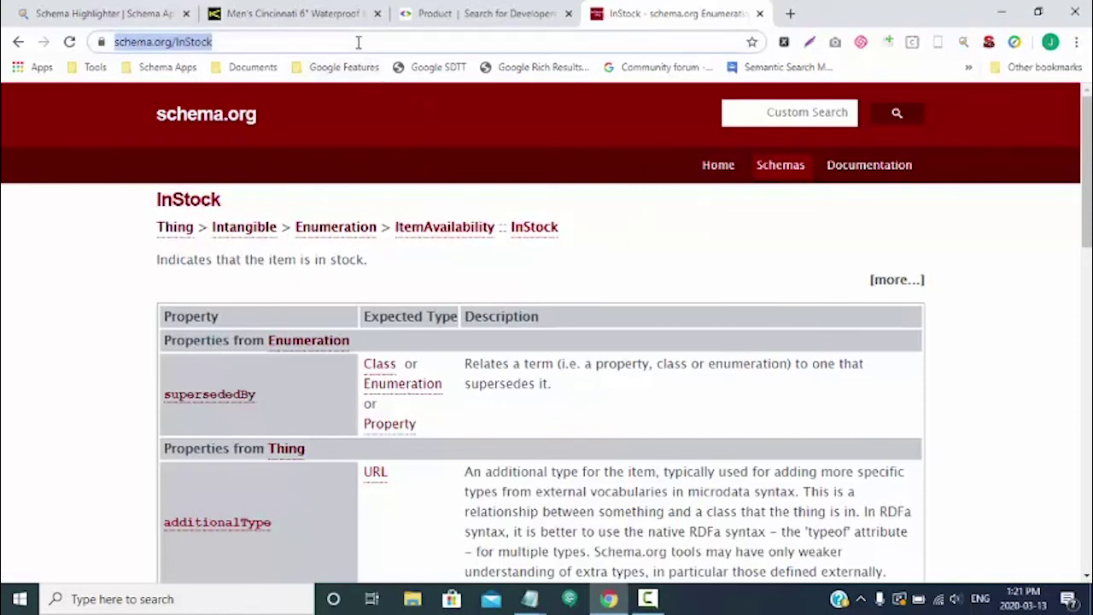
right_click(358, 42)
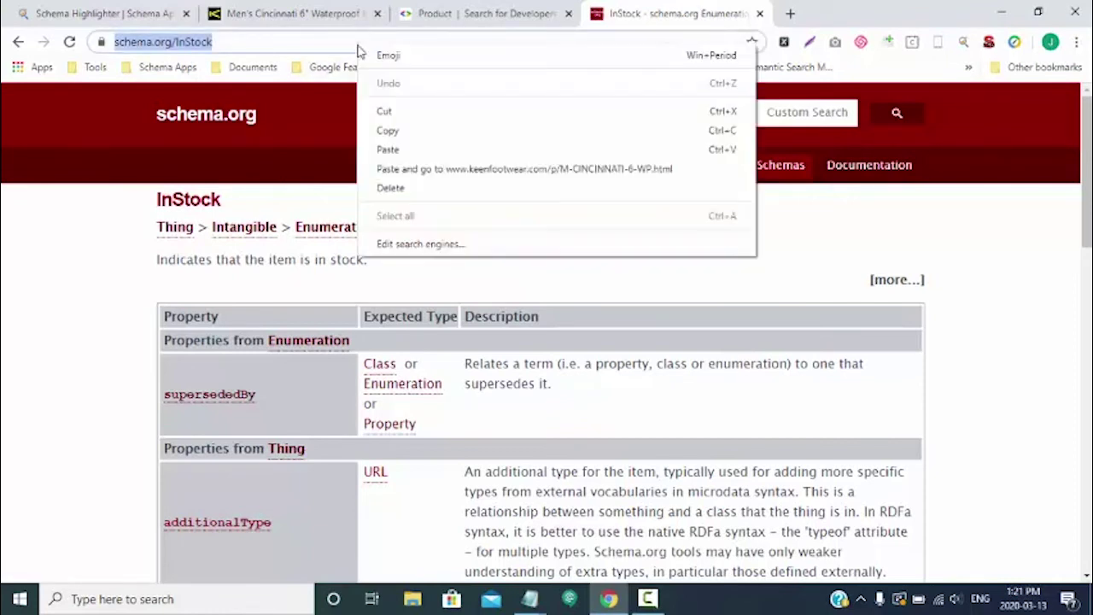
click(391, 131)
click(100, 18)
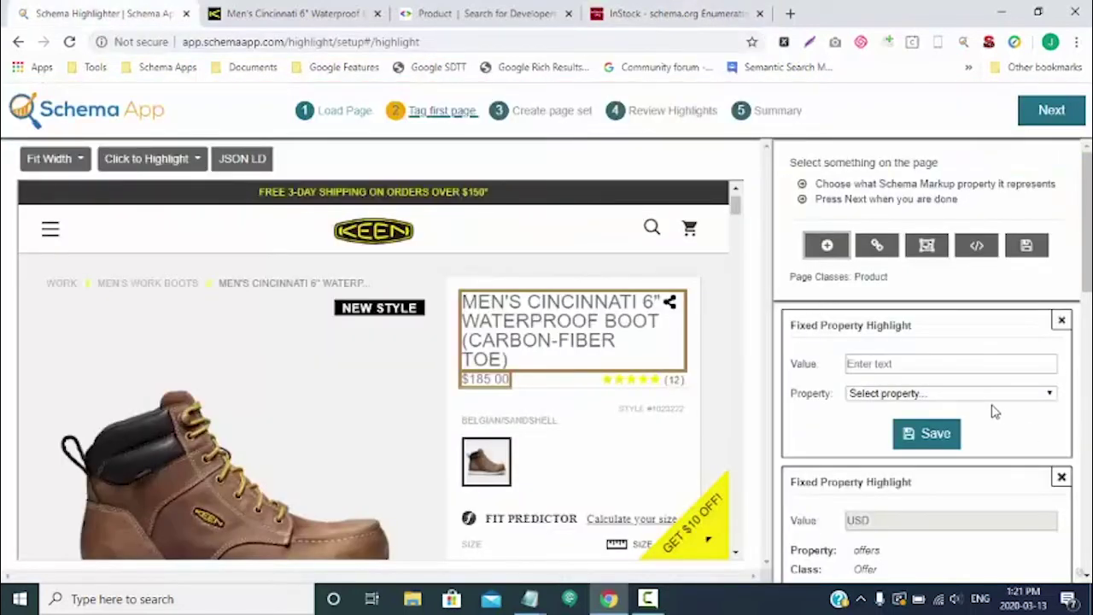
click(898, 364)
key(ctrl+v)
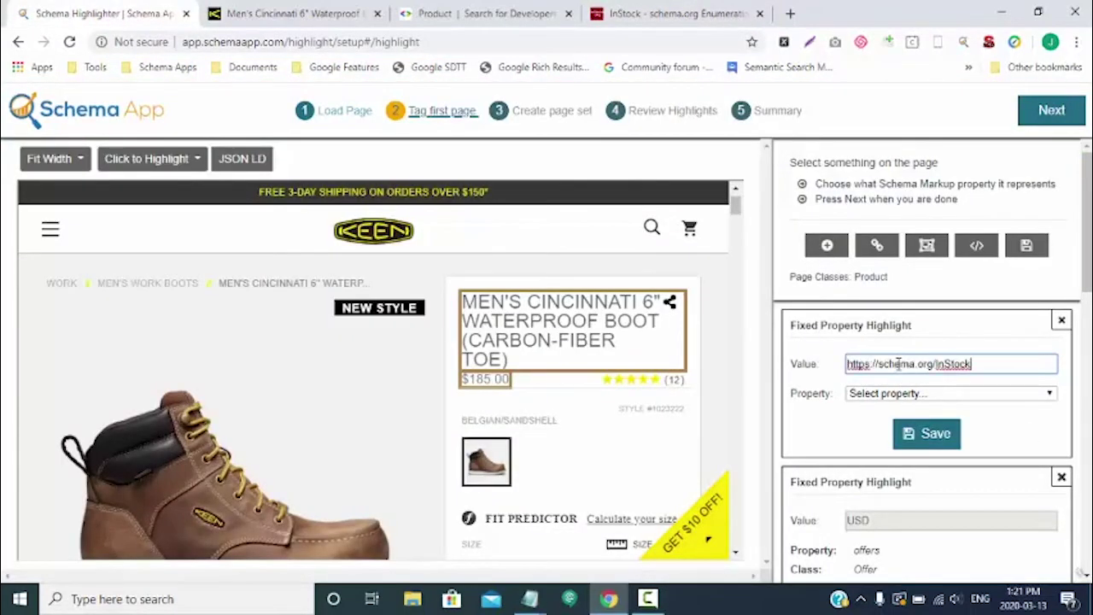
Tag the fixed InStock value as offers, class Offer, nested property availability, class ItemAvailability and property url, and save it
click(890, 394)
text(offers)
key(Return)
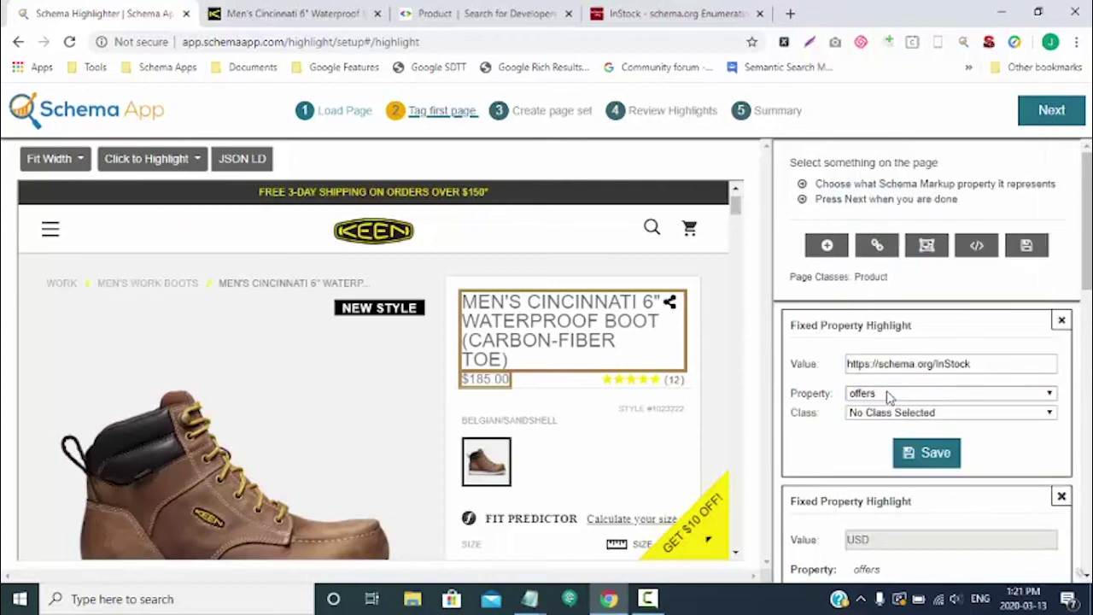
click(877, 416)
text(o)
key(Return)
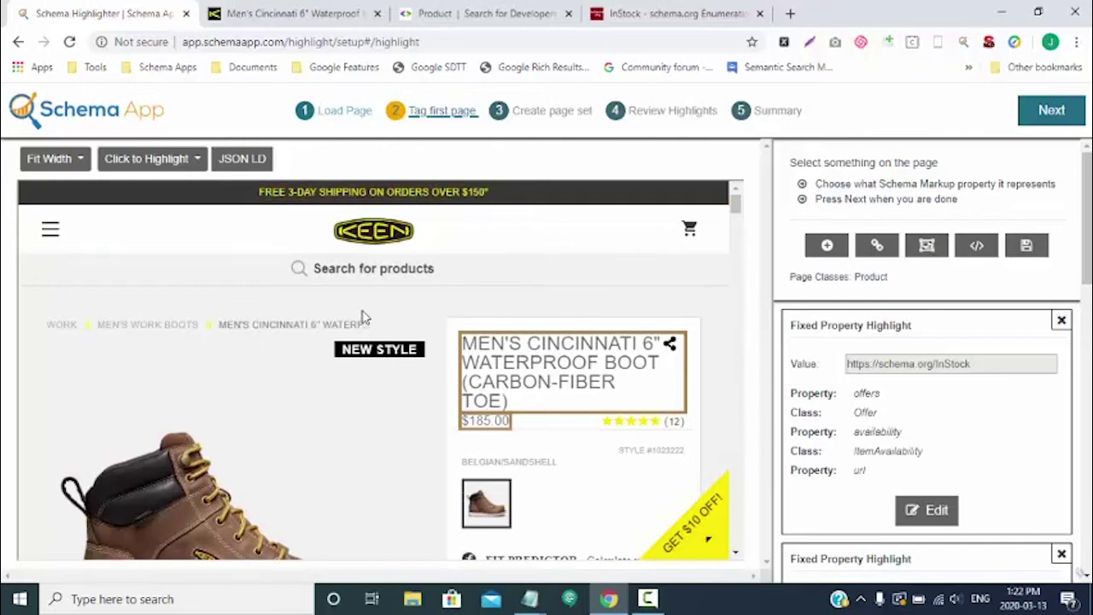
Link the existing data item Keene to the product through the brand property, and save the link
scroll(361, 383, down, 1)
scroll(361, 384, up, 1)
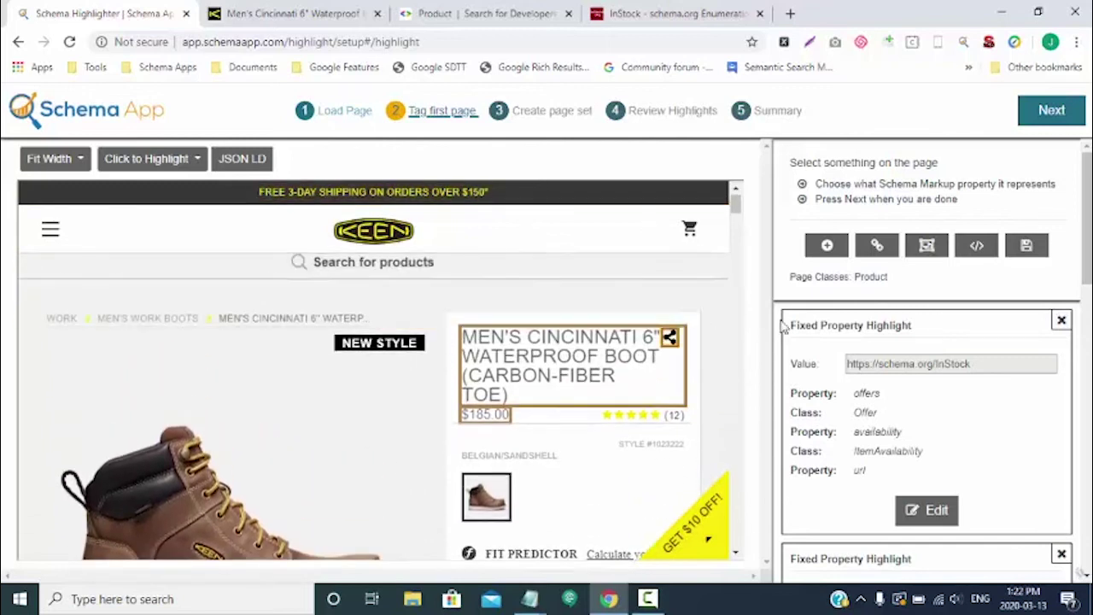
click(870, 249)
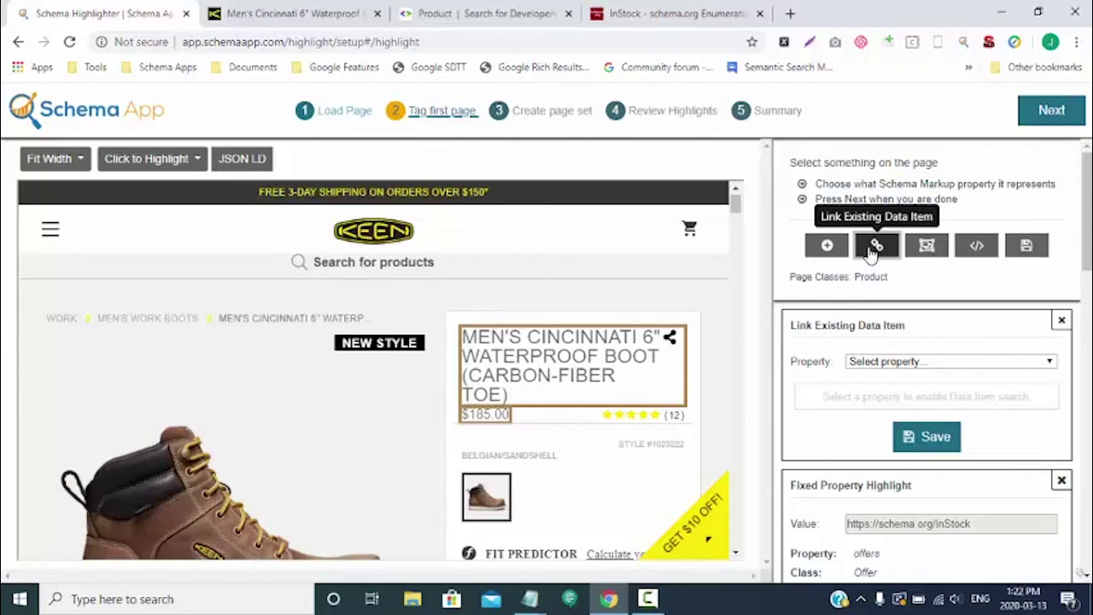
click(906, 362)
key(b)
key(Return)
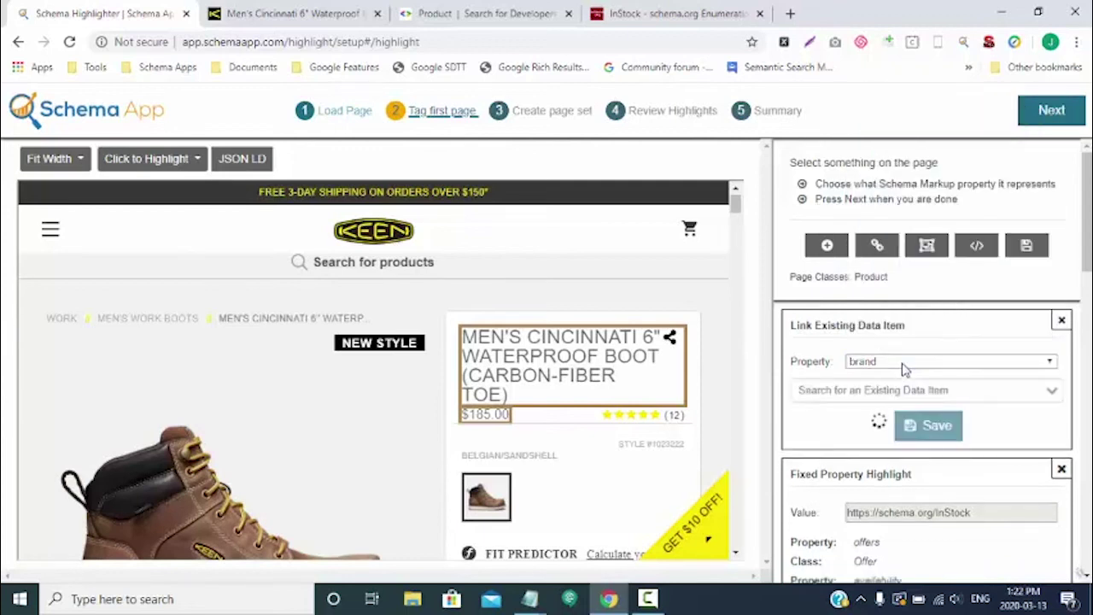
click(892, 408)
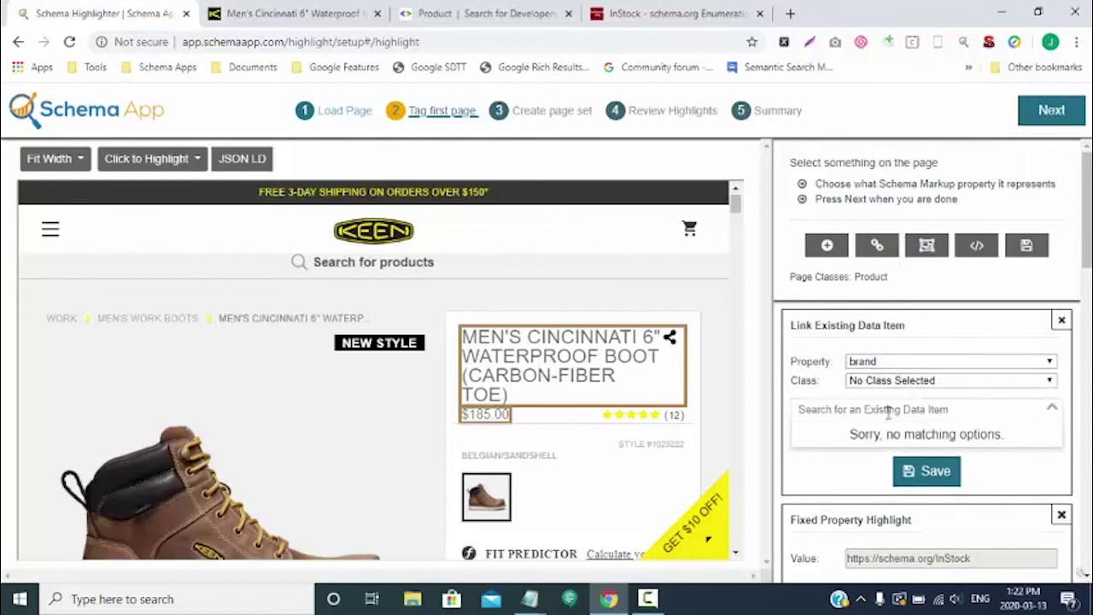
text(keene)
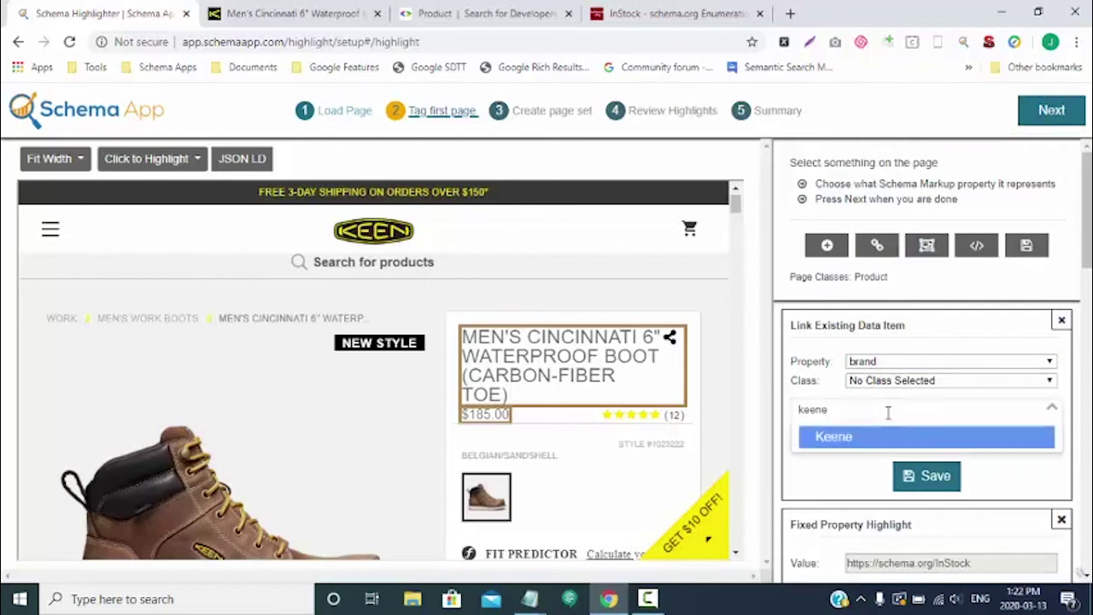
click(845, 437)
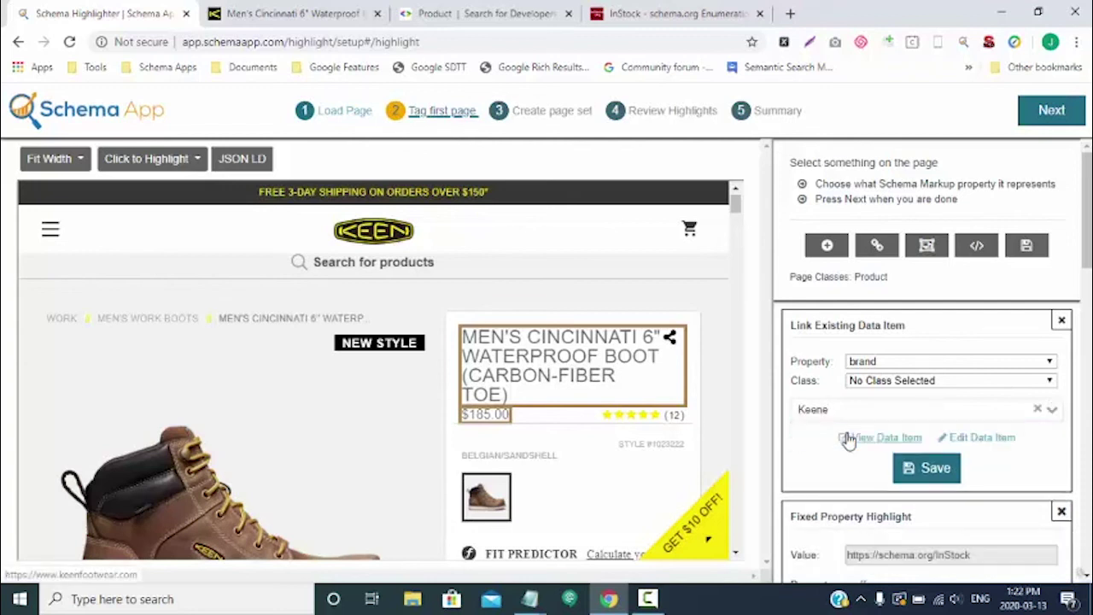
click(936, 469)
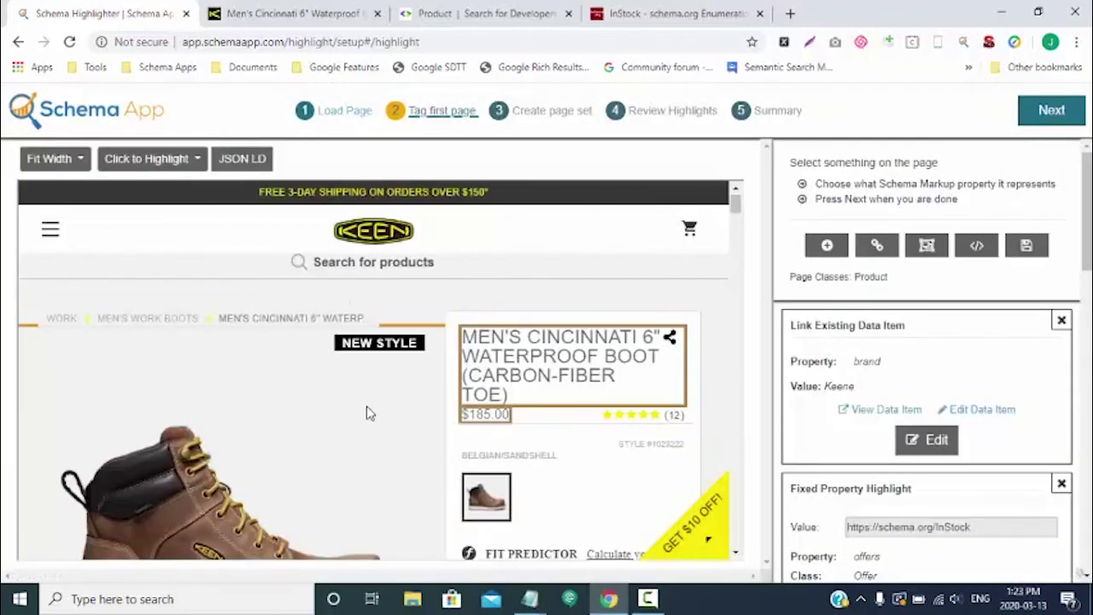
Highlight the paragraph under the page's Description heading, tag it with the description property, and save it
scroll(367, 411, down, 10)
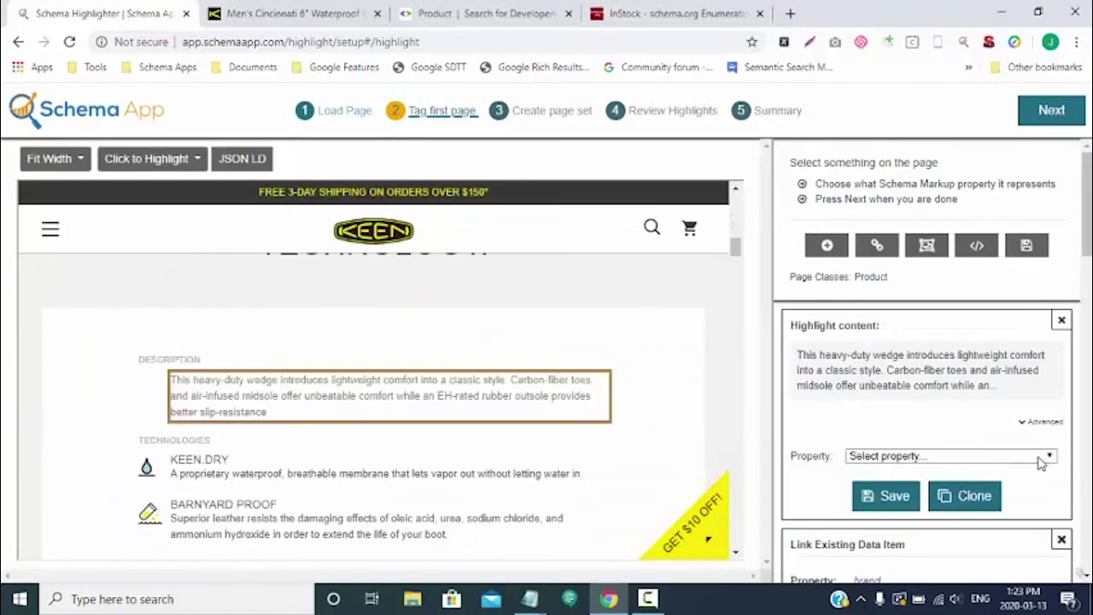
click(1041, 462)
key(d)
key(Down)
key(Return)
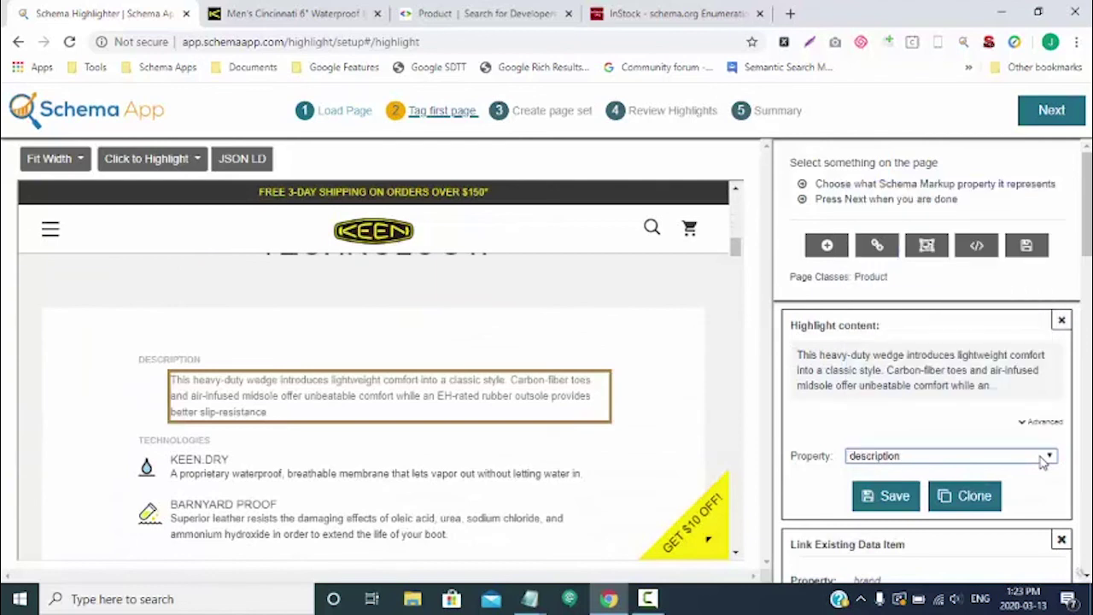
click(873, 497)
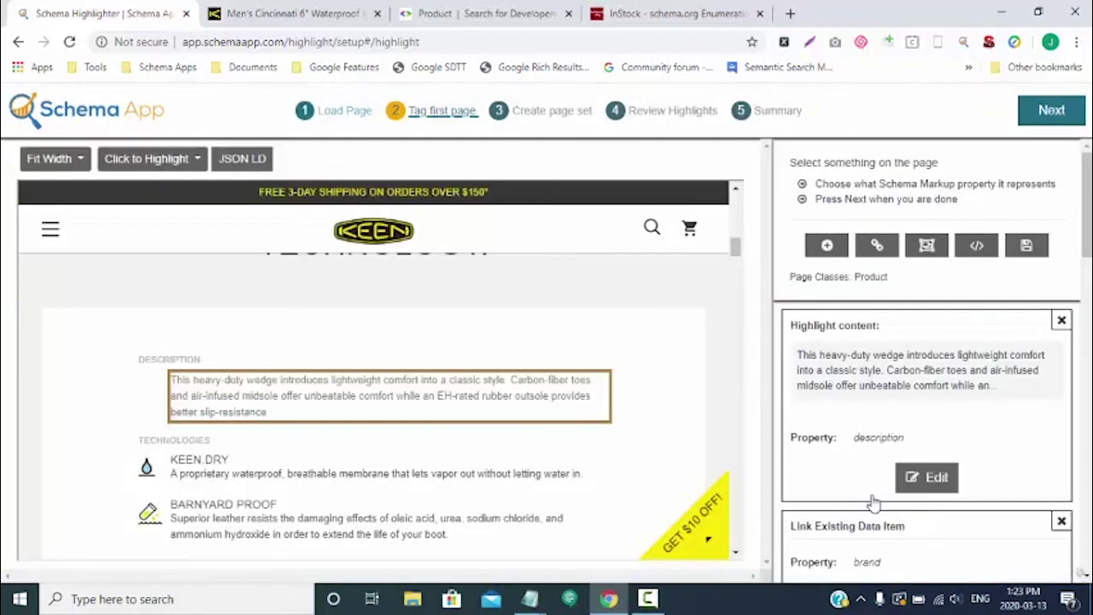
Finish tagging the first page and proceed to the Create page set stage
scroll(602, 420, up, 5)
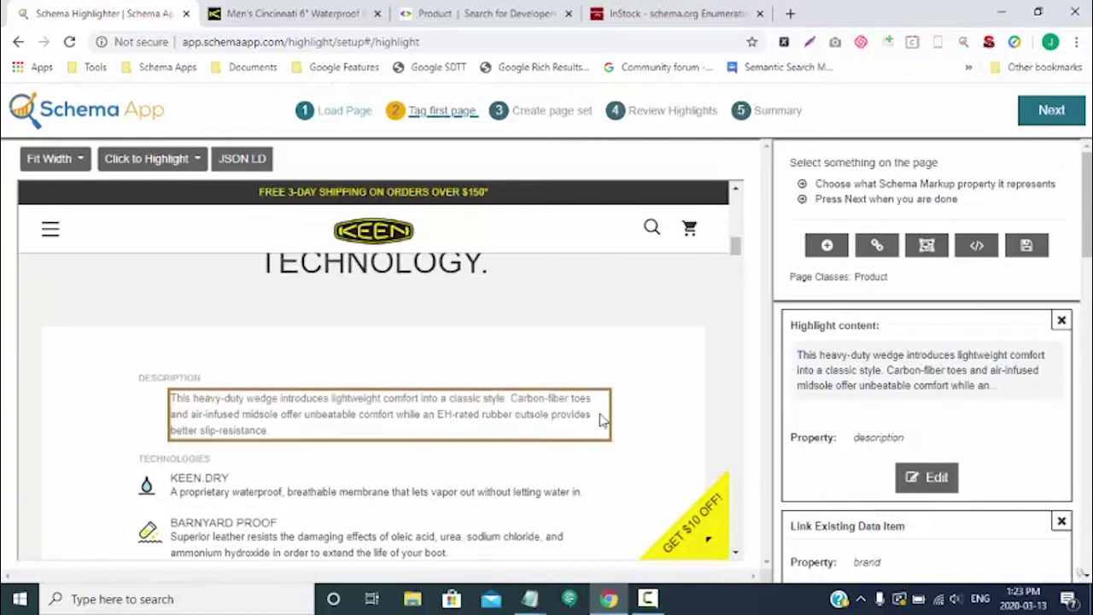
scroll(598, 419, up, 3)
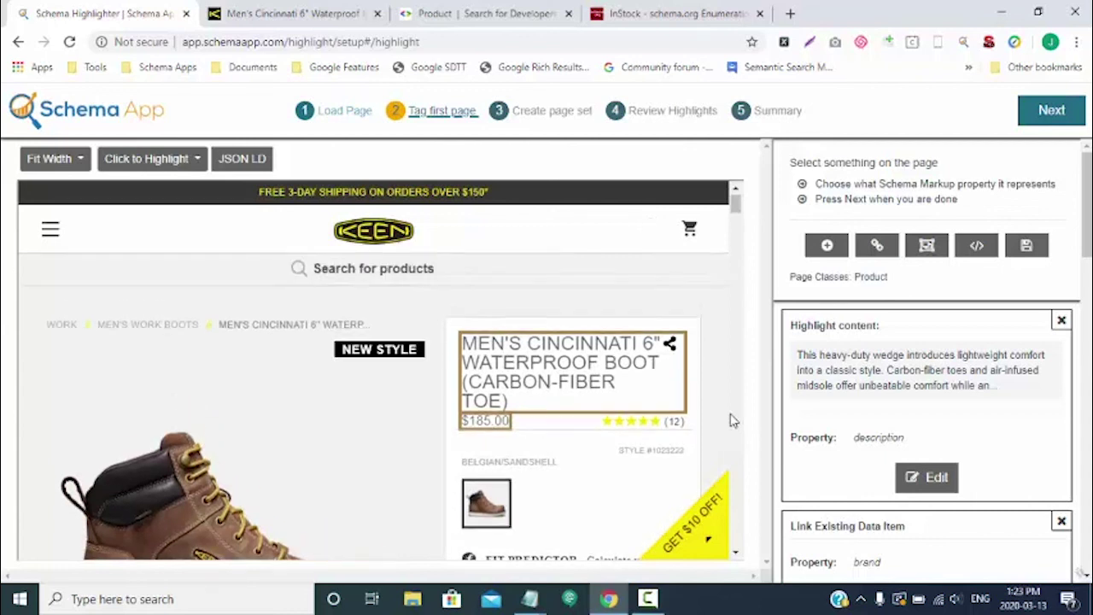
click(1049, 122)
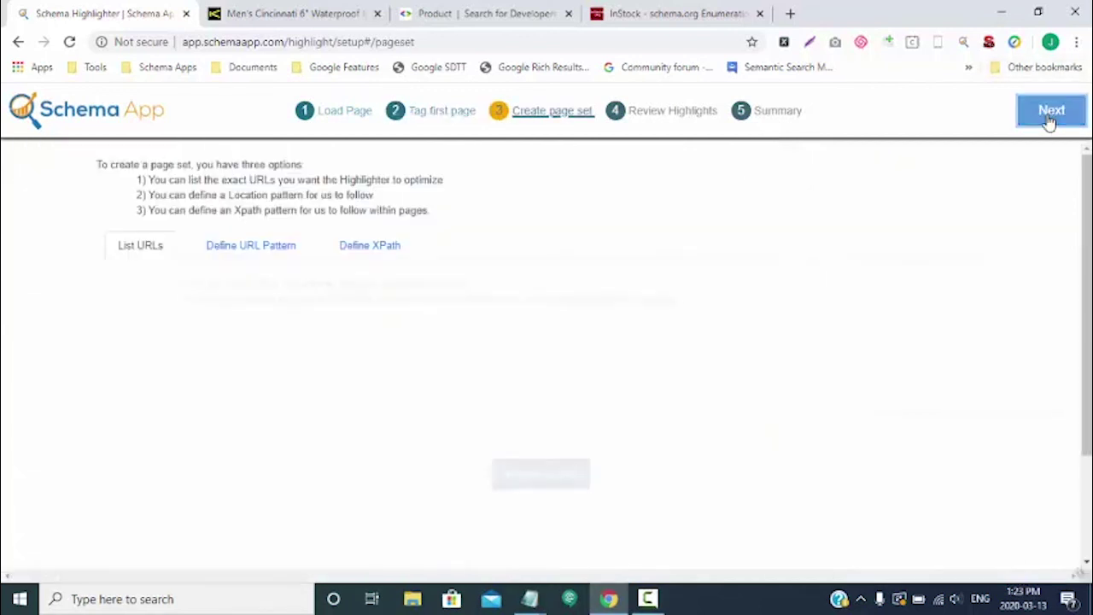